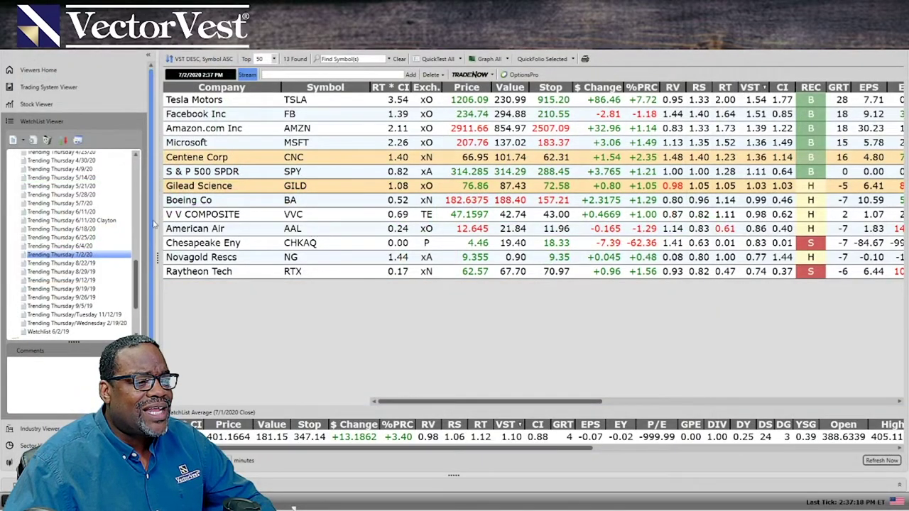
# Step: Open the 00 Coronavirus Stocks watchlist and sort its stocks by %PRC in descending order
pyautogui.moveTo(135, 280); pyautogui.dragTo(134, 220)
pyautogui.scroll(4, 134, 219)
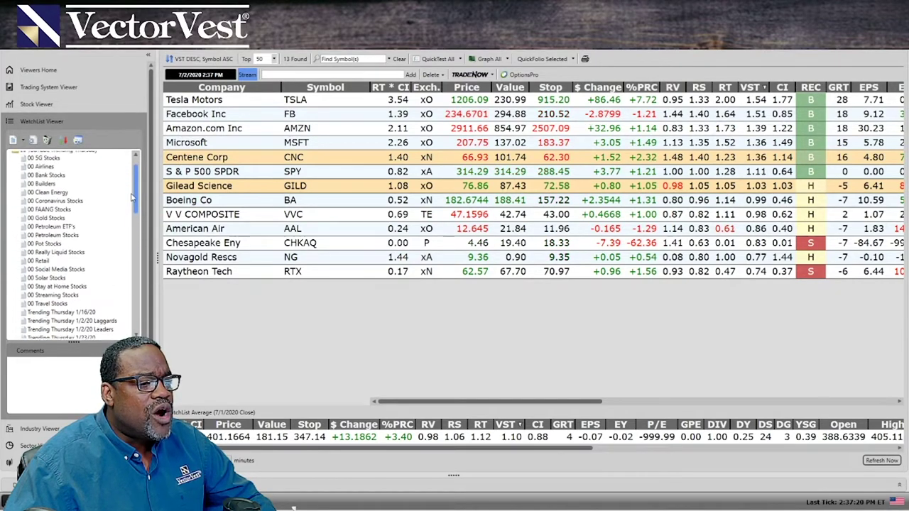
pyautogui.click(76, 220)
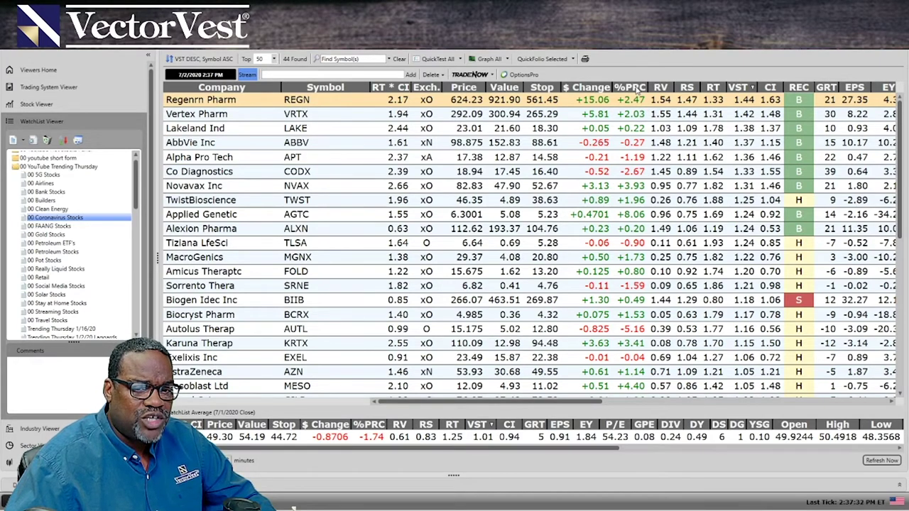
pyautogui.click(635, 87)
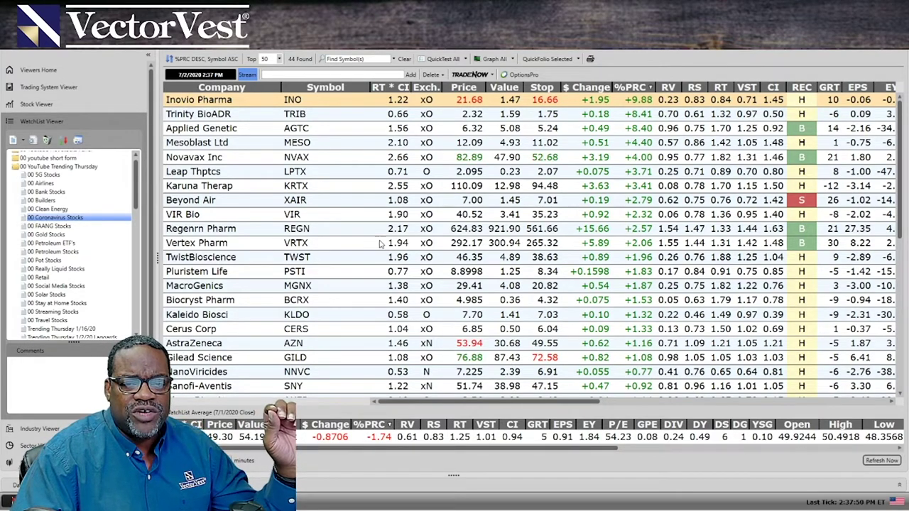
# Step: Sort the Coronavirus watchlist by RV in descending order and review the stocks from highest to lowest
pyautogui.click(667, 86)
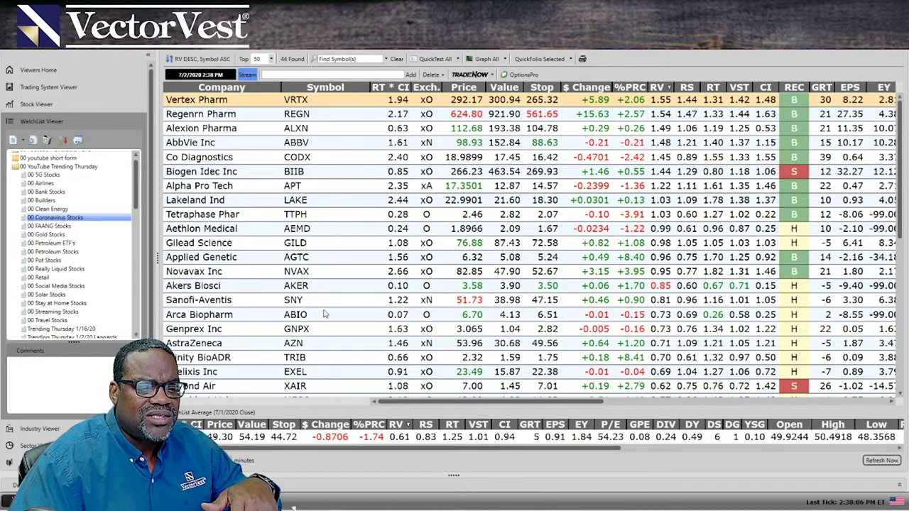
pyautogui.scroll(-6, 324, 314)
pyautogui.scroll(-2, 324, 314)
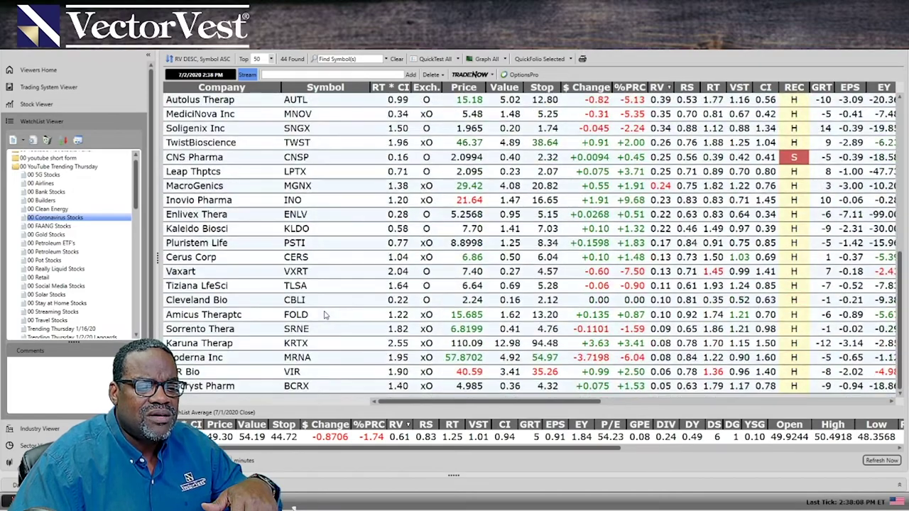
pyautogui.scroll(7, 324, 312)
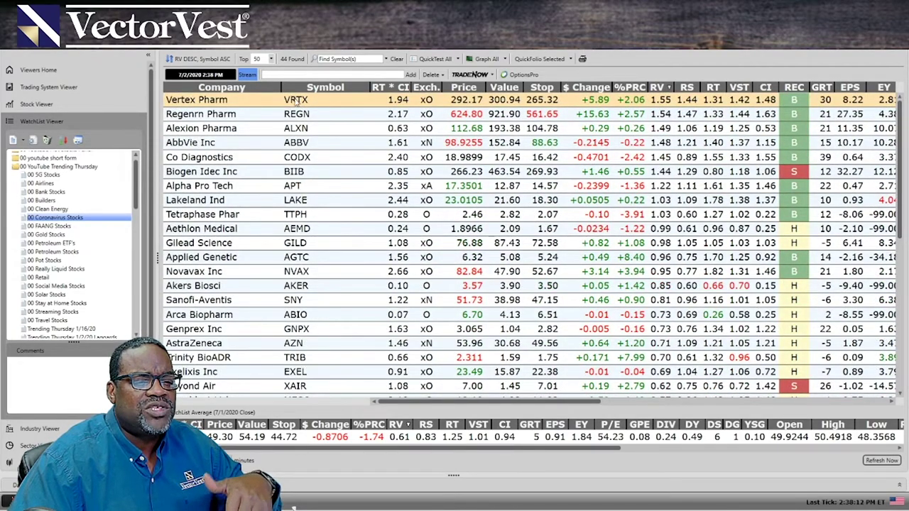
# Step: Add the symbol CNC to the 00 Coronavirus Stocks watchlist, review the list and select the Centene Corp row
pyautogui.click(277, 75)
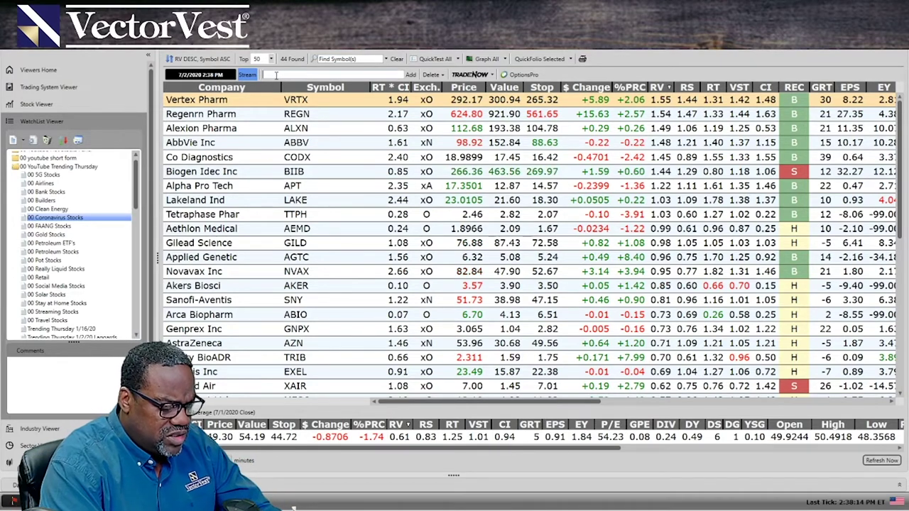
pyautogui.write('CNC')
pyautogui.press('Return')
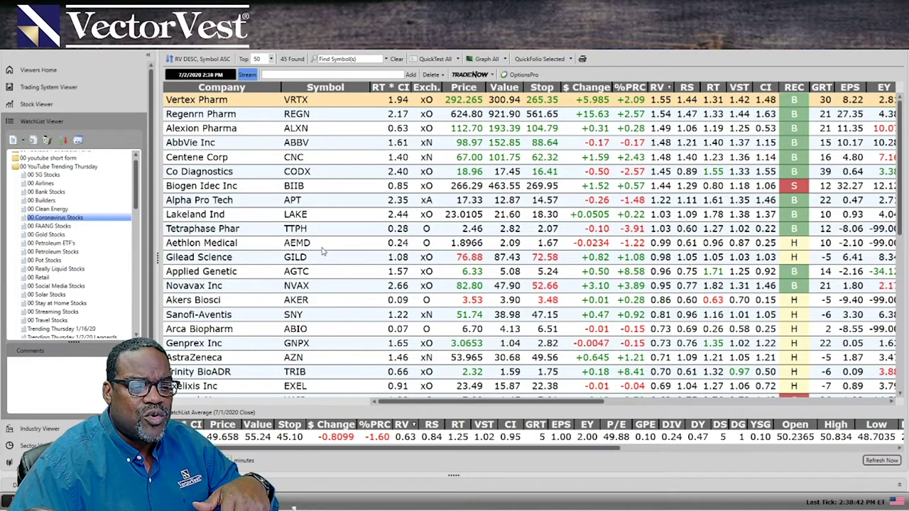
pyautogui.scroll(-8, 318, 285)
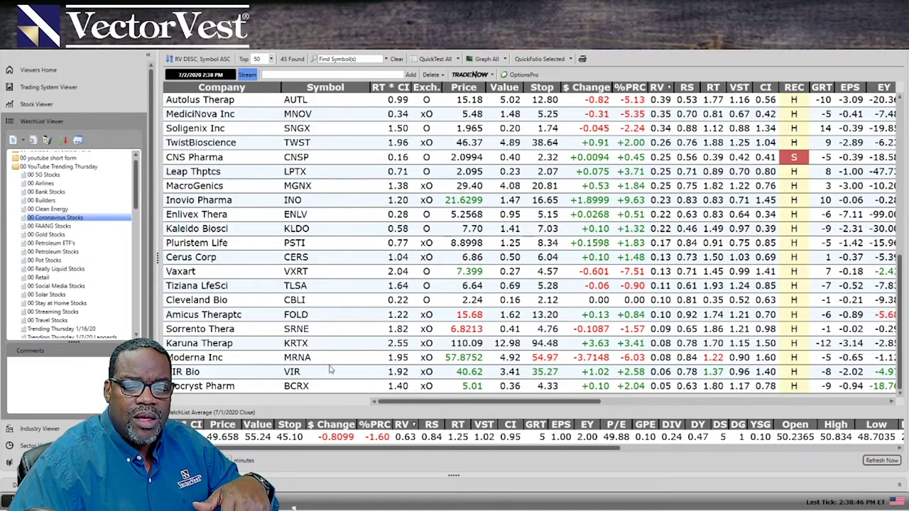
pyautogui.scroll(2, 334, 373)
pyautogui.scroll(6, 335, 374)
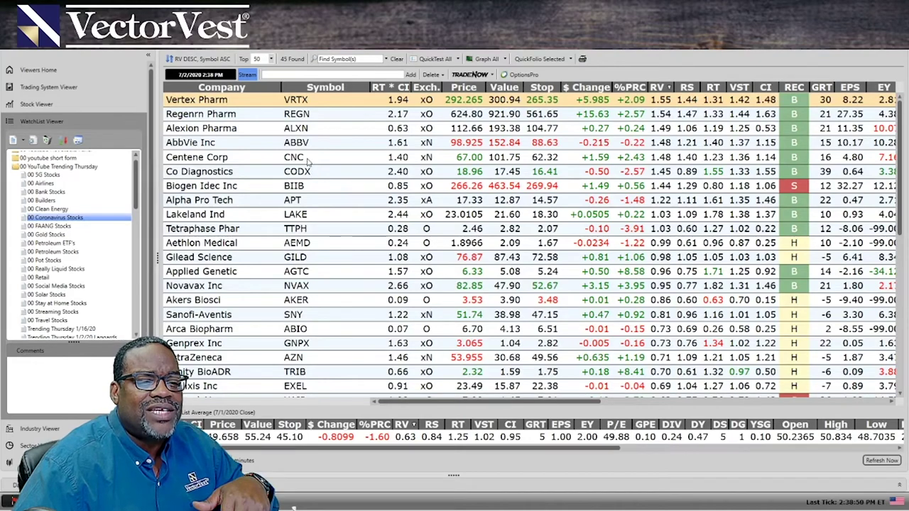
pyautogui.click(307, 159)
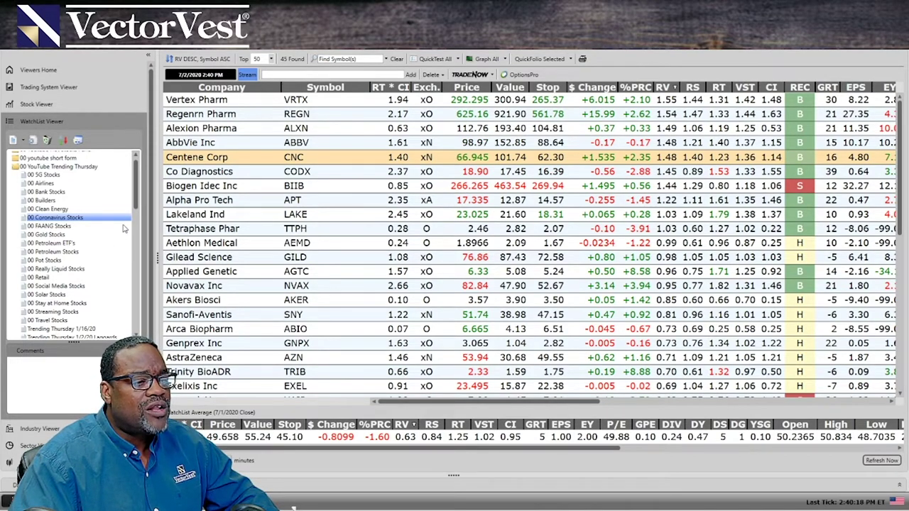
# Step: Open the Trending Thursday 7/2/20 watchlist
pyautogui.scroll(-6, 123, 228)
pyautogui.scroll(-1, 123, 229)
pyautogui.scroll(-3, 123, 228)
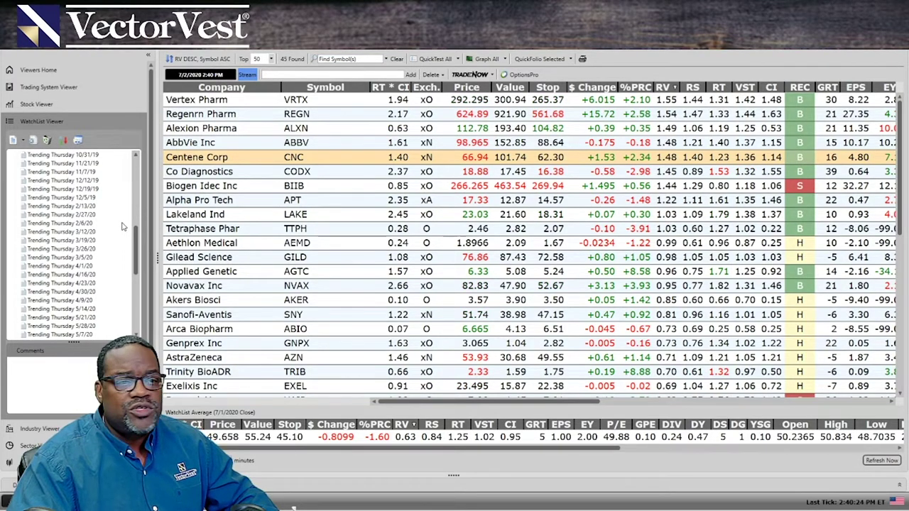
pyautogui.scroll(-1, 123, 228)
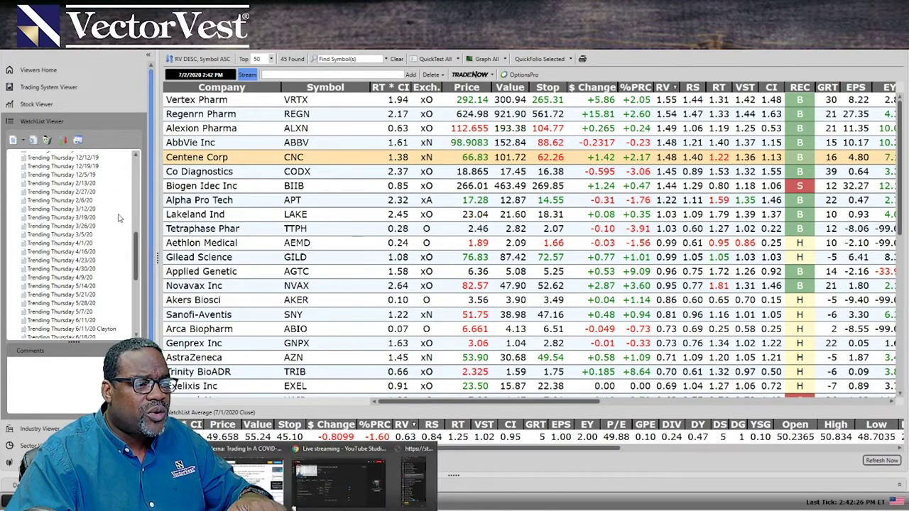
pyautogui.scroll(-5, 83, 241)
pyautogui.scroll(2, 83, 241)
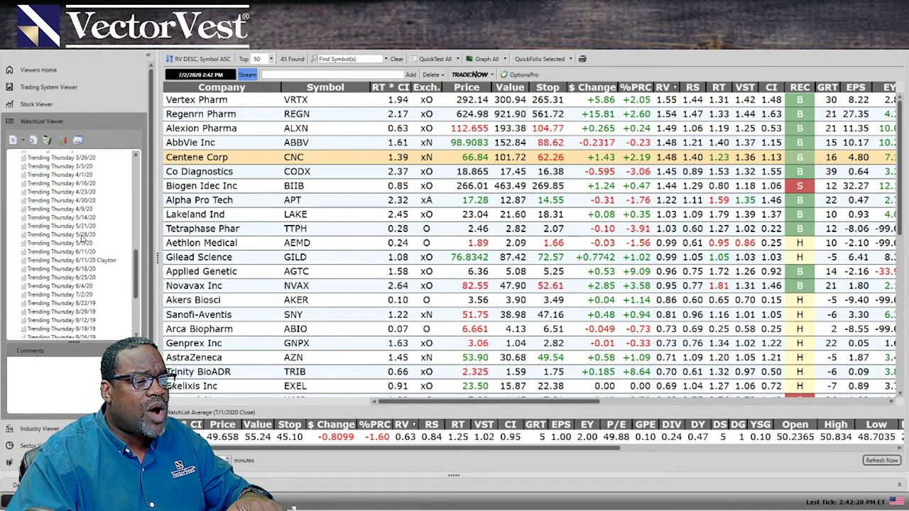
pyautogui.click(83, 294)
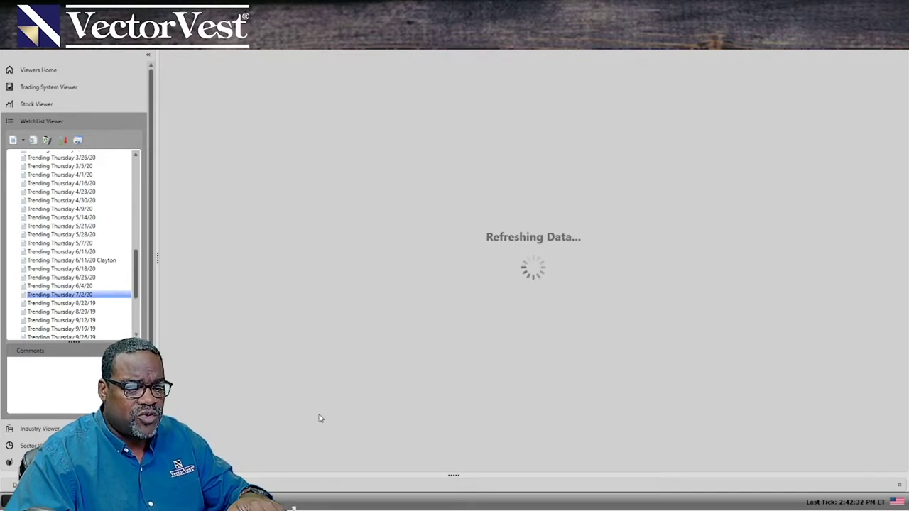
# Step: Switch to the browser and read the Seeking Alpha article on Chesapeake Energy filing for bankruptcy
pyautogui.hotkey('alt', 'Tab')
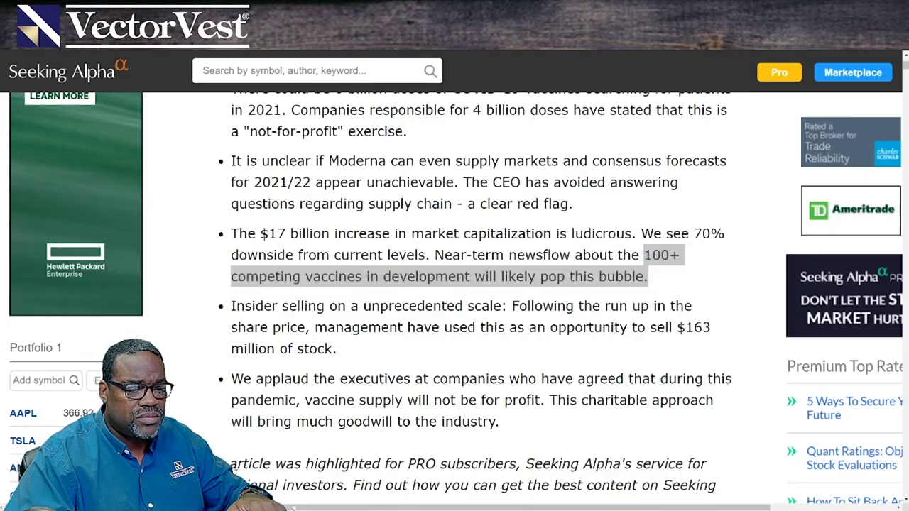
pyautogui.hotkey('ctrl', 'Tab')
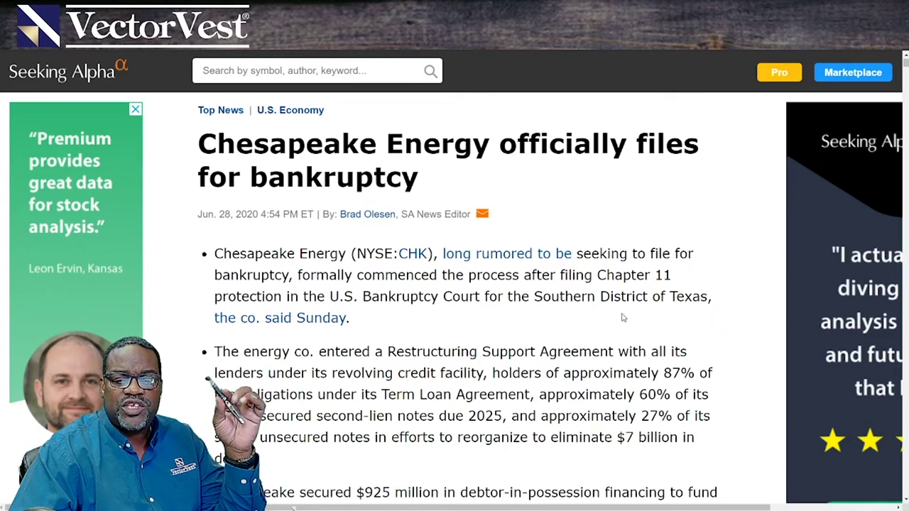
pyautogui.scroll(-3, 675, 311)
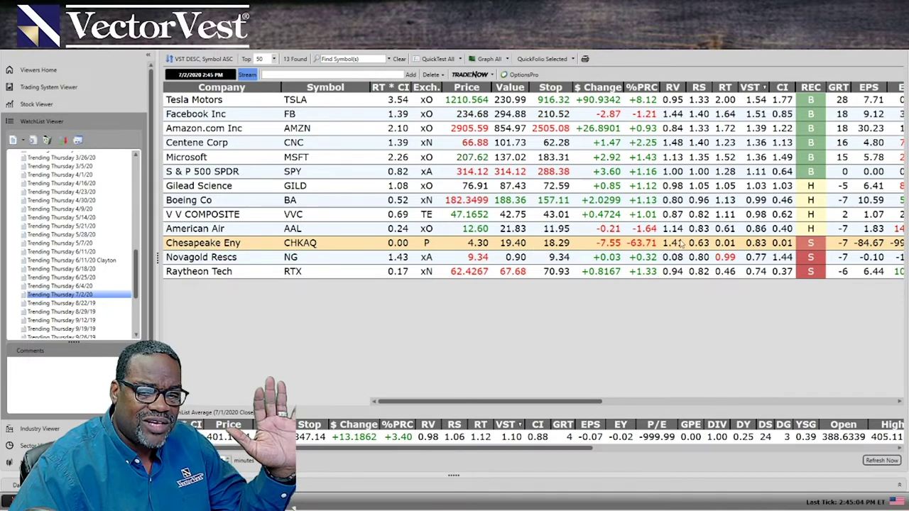
# Step: View the stock graph for Chesapeake Eny (CHKAQ) in a maximized window with a three-month range
pyautogui.rightClick(708, 246)
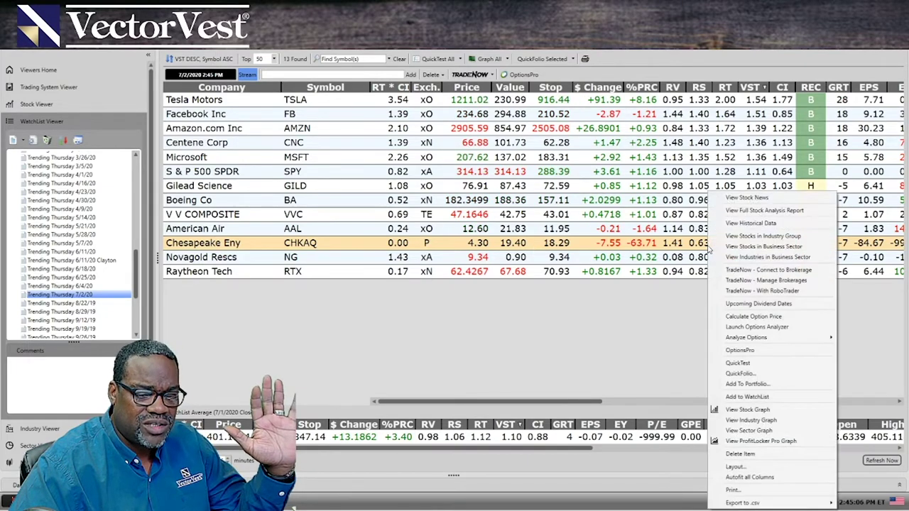
pyautogui.click(747, 409)
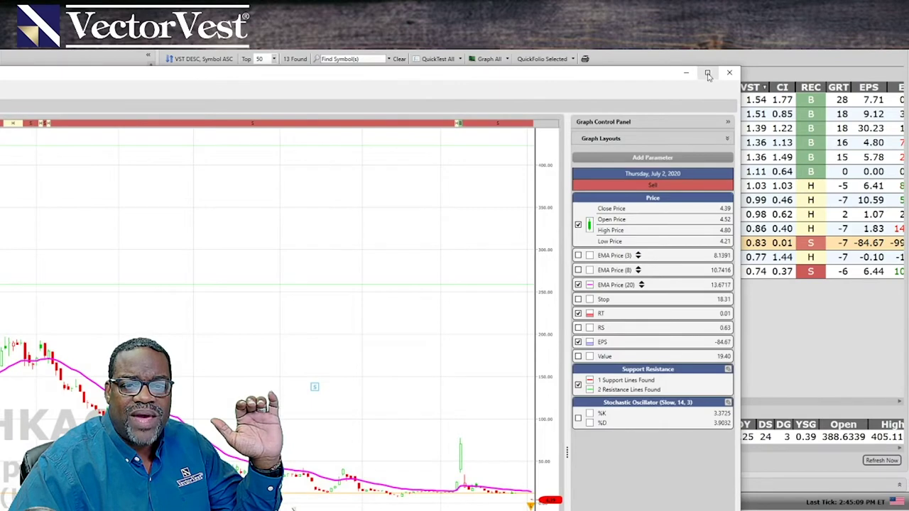
pyautogui.click(707, 72)
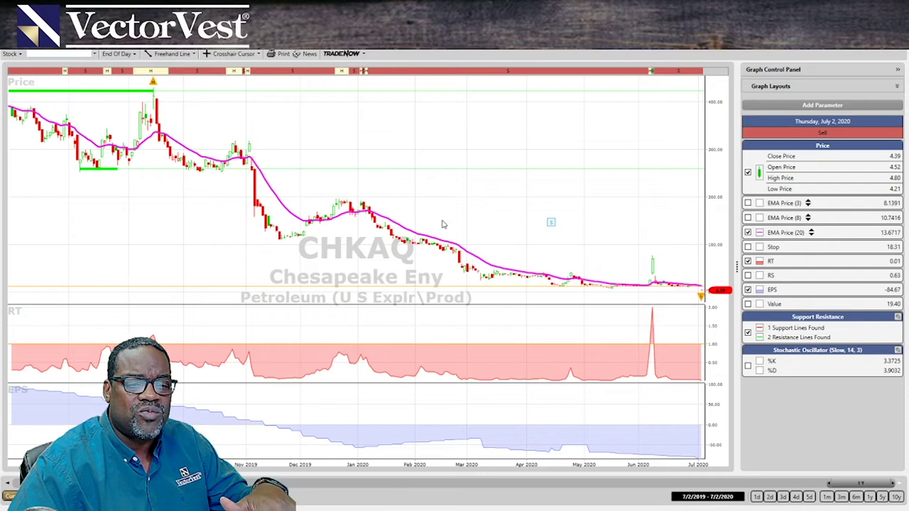
pyautogui.click(841, 497)
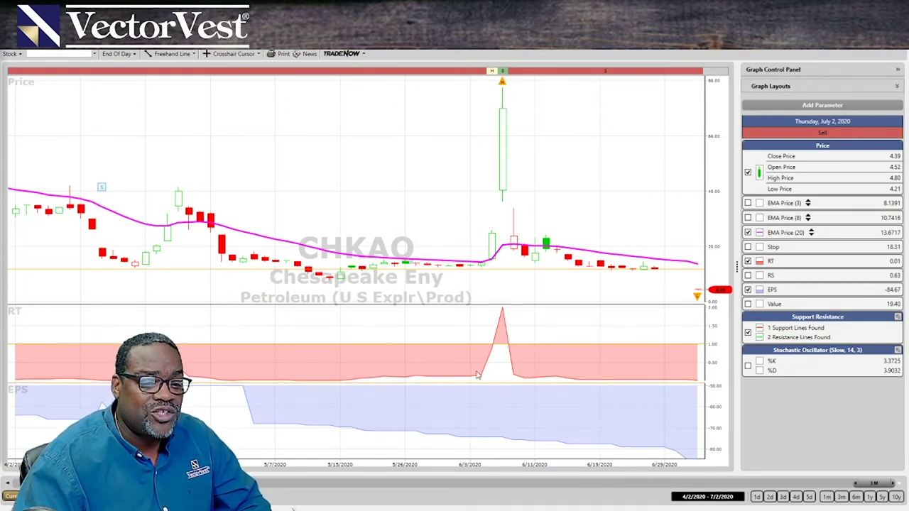
pyautogui.moveTo(367, 259)
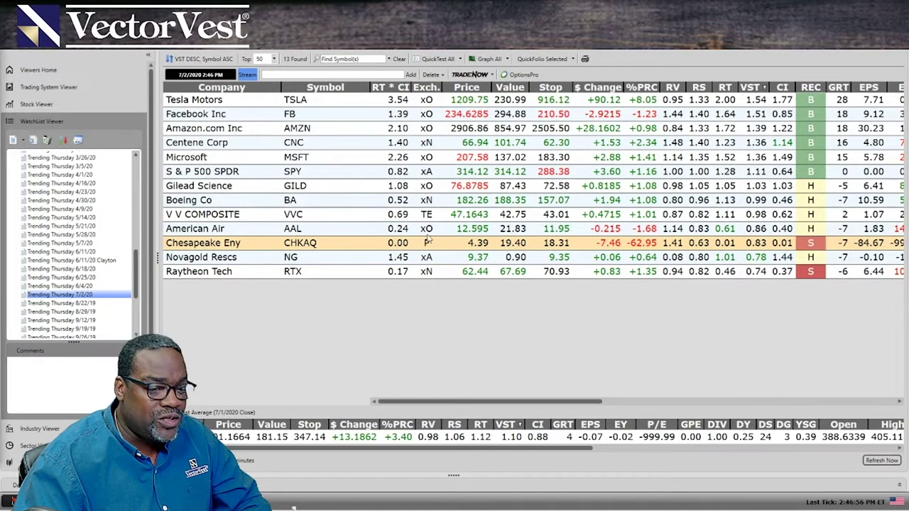
# Step: Open the 00 Petroleum Stocks watchlist and sort its stocks by RT in descending order
pyautogui.moveTo(136, 294); pyautogui.dragTo(139, 281)
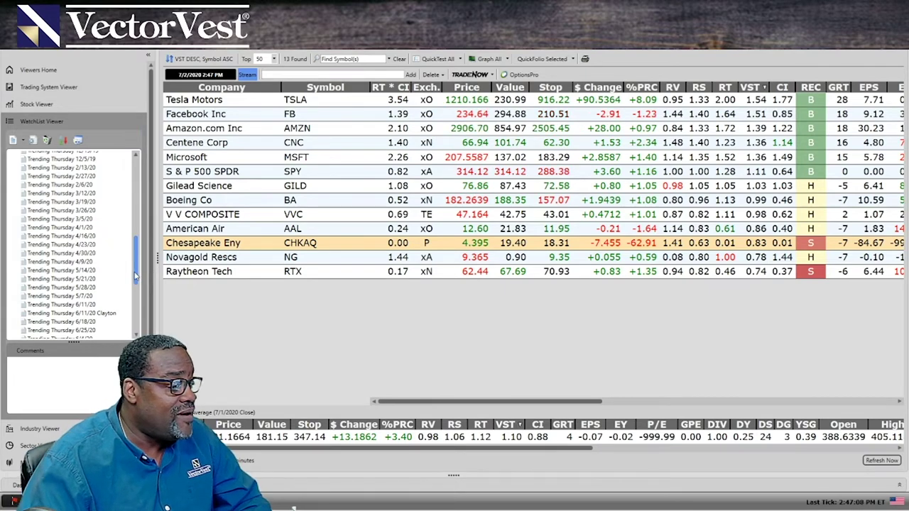
pyautogui.moveTo(135, 277); pyautogui.dragTo(126, 191)
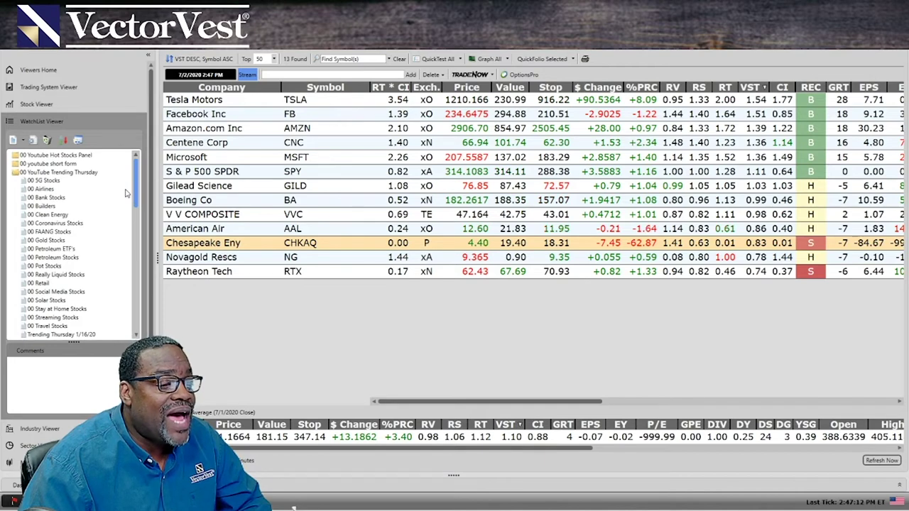
pyautogui.click(51, 258)
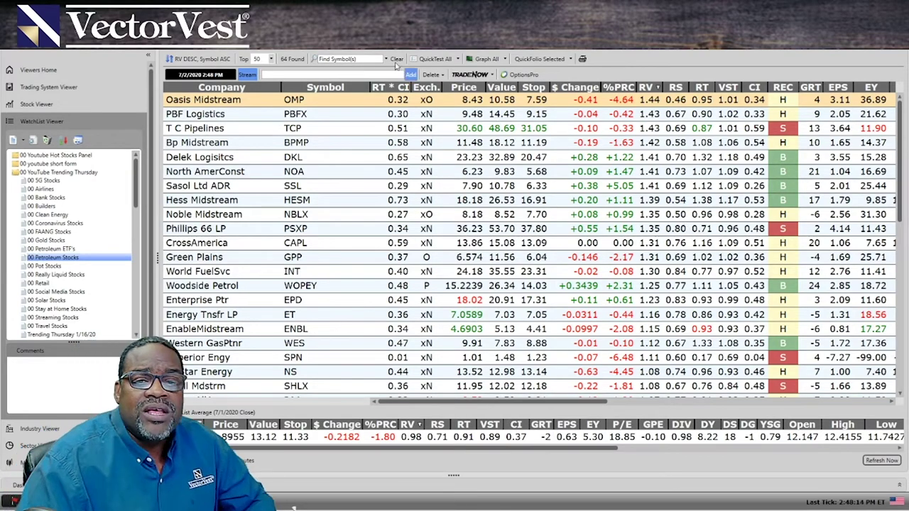
pyautogui.click(702, 86)
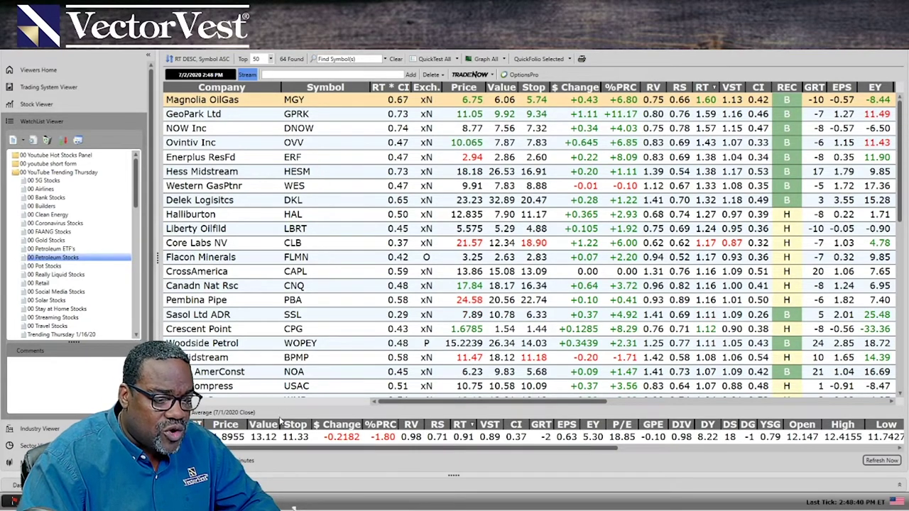
# Step: View the Petroleum Stocks watchlist average graph maximized over three months, and extend its range back to 2/13/2020
pyautogui.rightClick(419, 440)
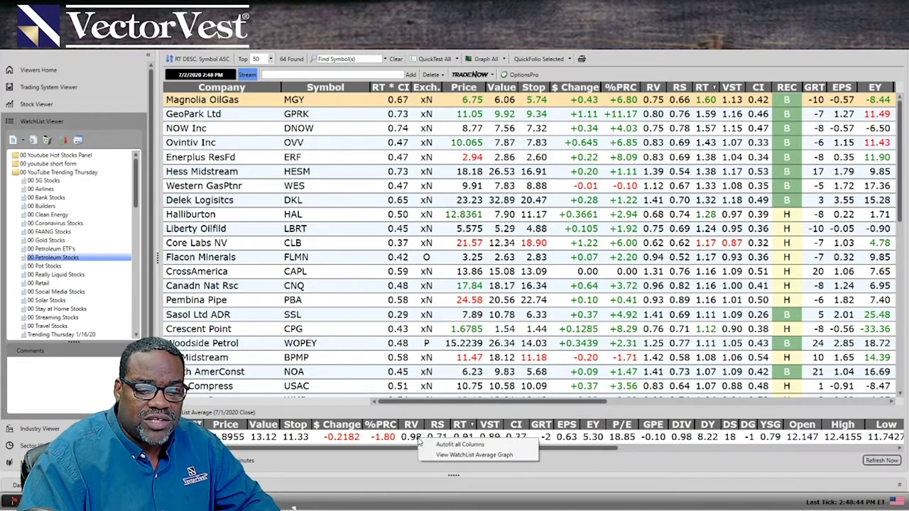
pyautogui.click(461, 456)
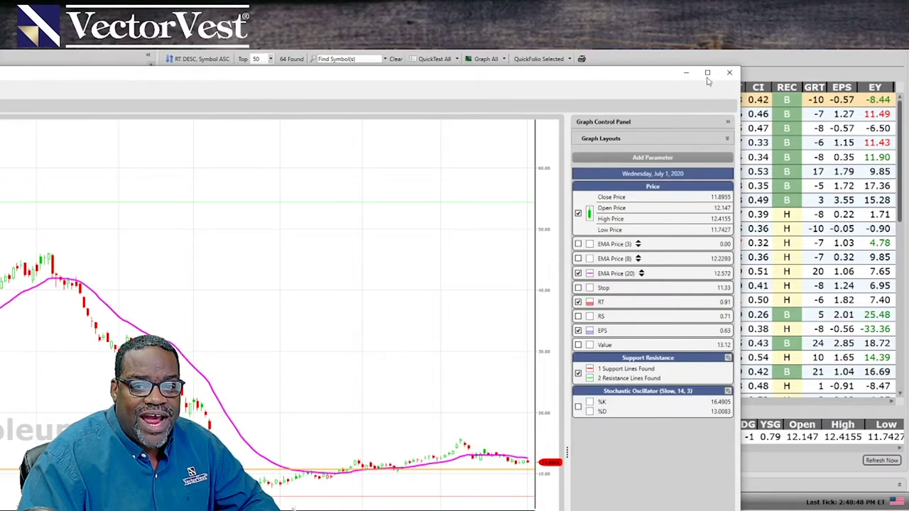
pyautogui.click(707, 74)
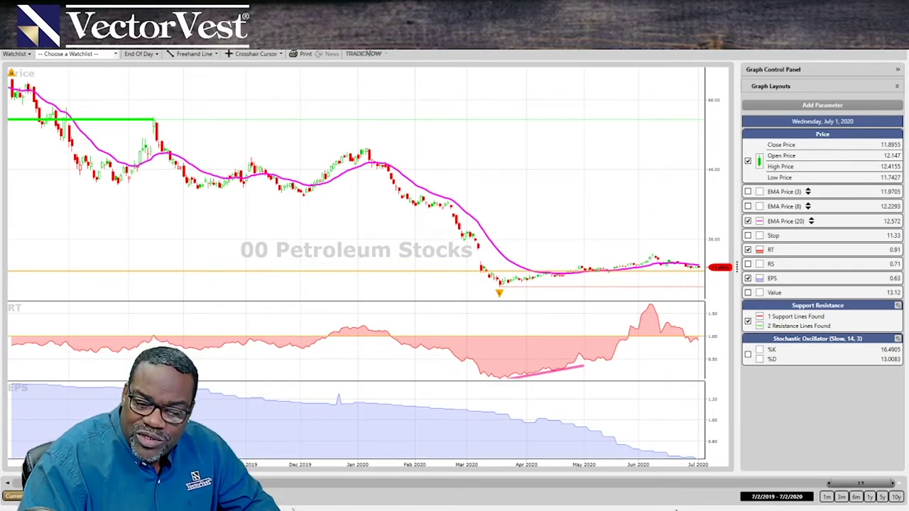
pyautogui.click(841, 496)
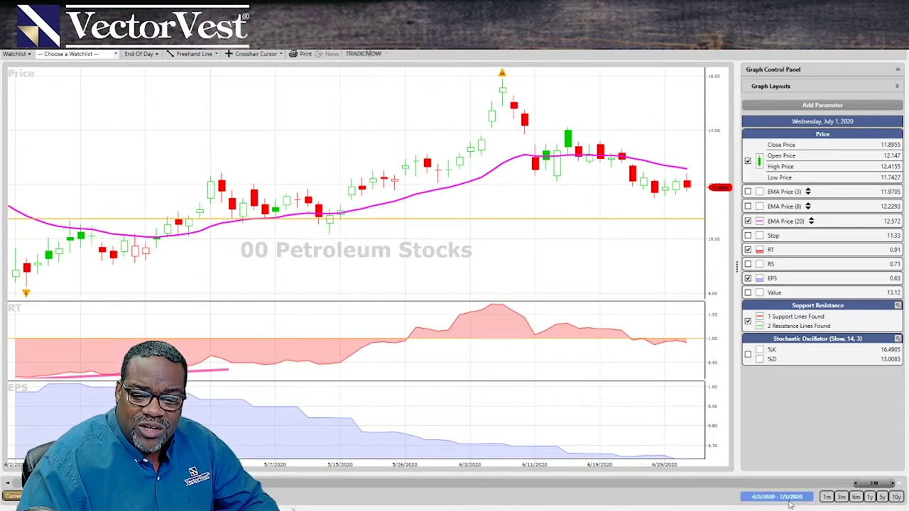
pyautogui.moveTo(852, 483); pyautogui.dragTo(844, 483)
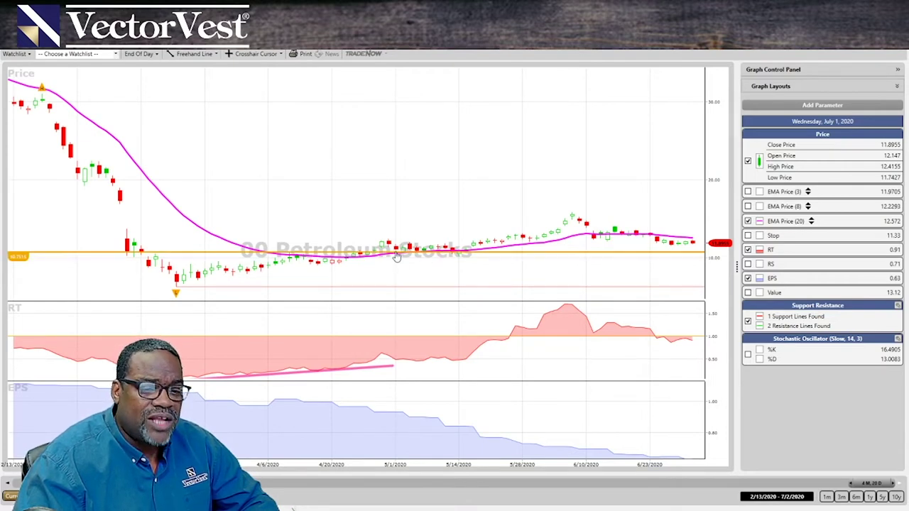
pyautogui.moveTo(430, 252)
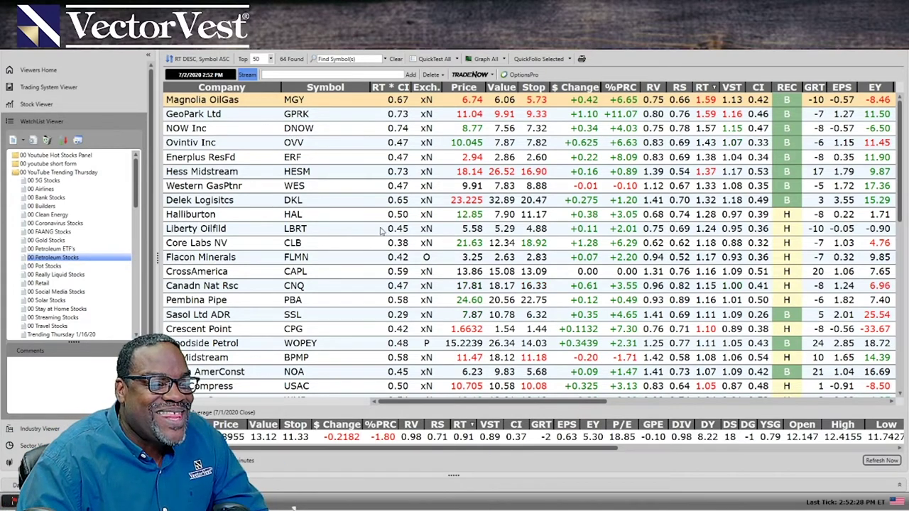
# Step: Open the Trending Thursday 7/2/20 watchlist
pyautogui.scroll(-8, 92, 257)
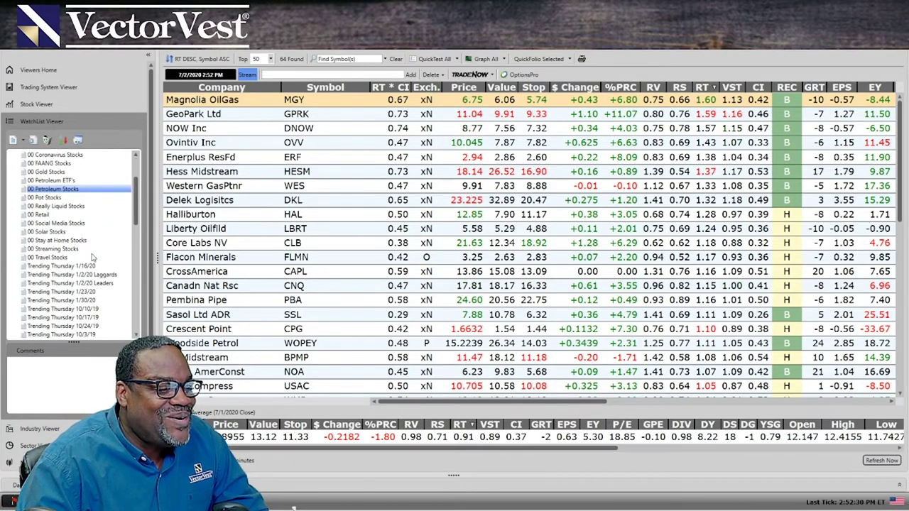
pyautogui.scroll(-5, 92, 257)
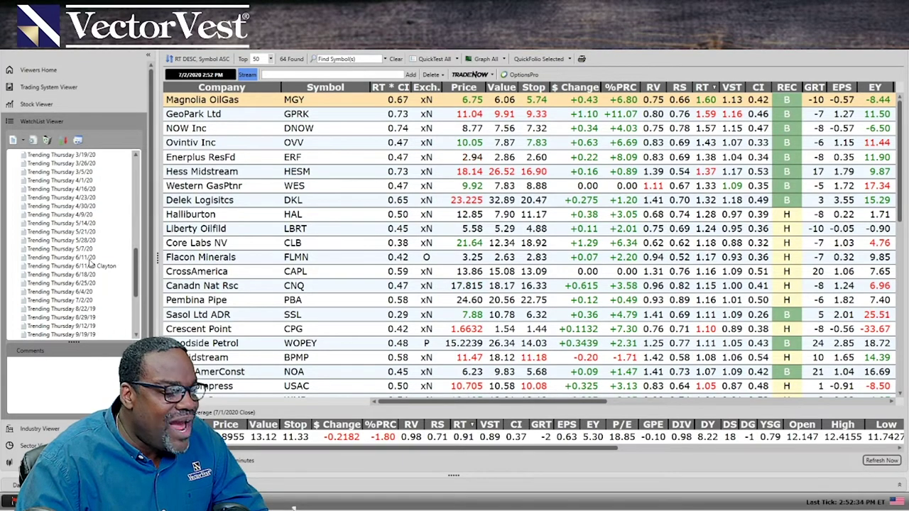
pyautogui.scroll(-3, 91, 255)
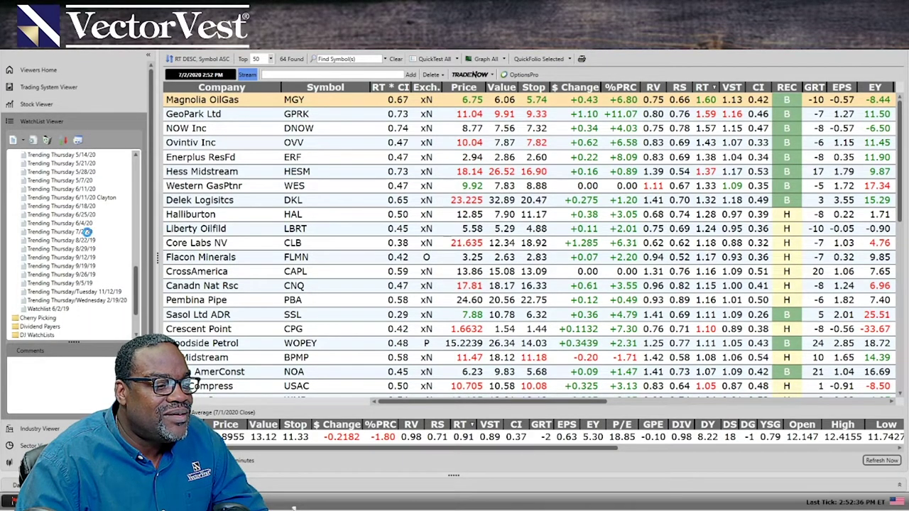
pyautogui.click(83, 232)
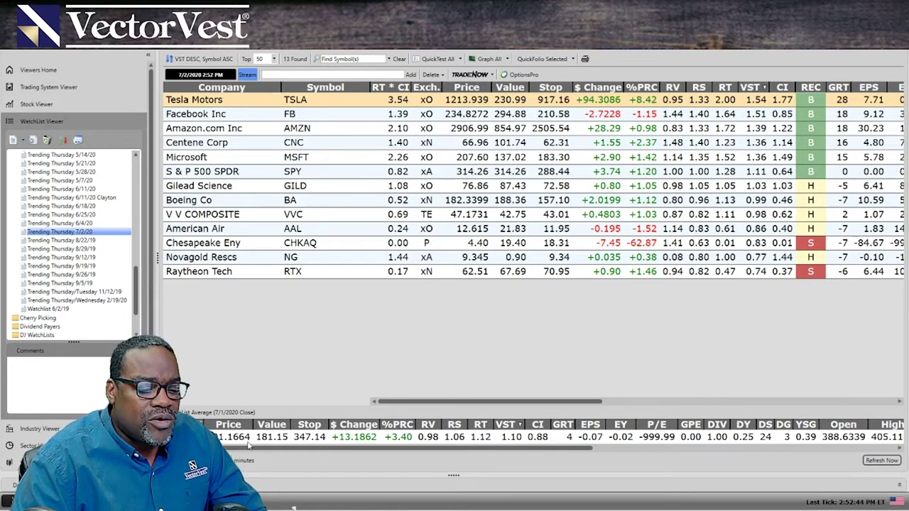
# Step: Switch to the browser to read the Seeking Alpha article on Novagold resuming drilling at Donlin, and return to VectorVest
pyautogui.moveTo(294, 508)
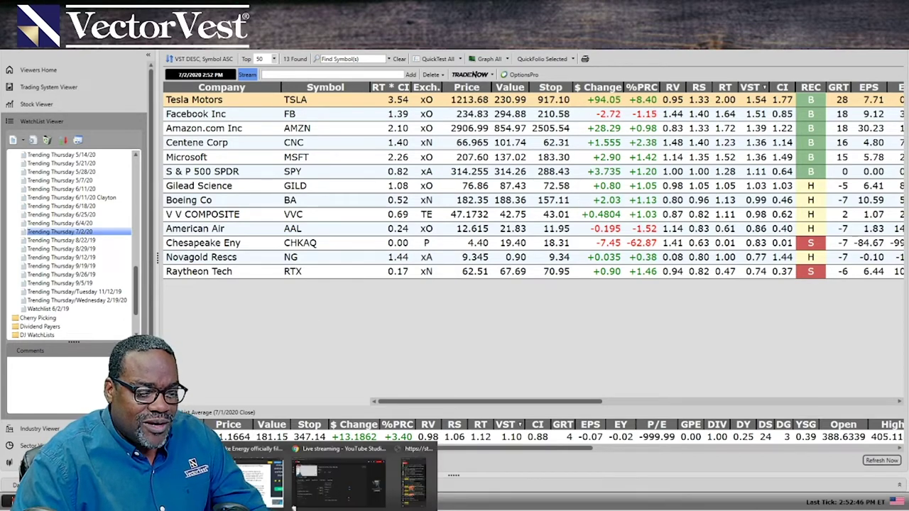
pyautogui.click(255, 479)
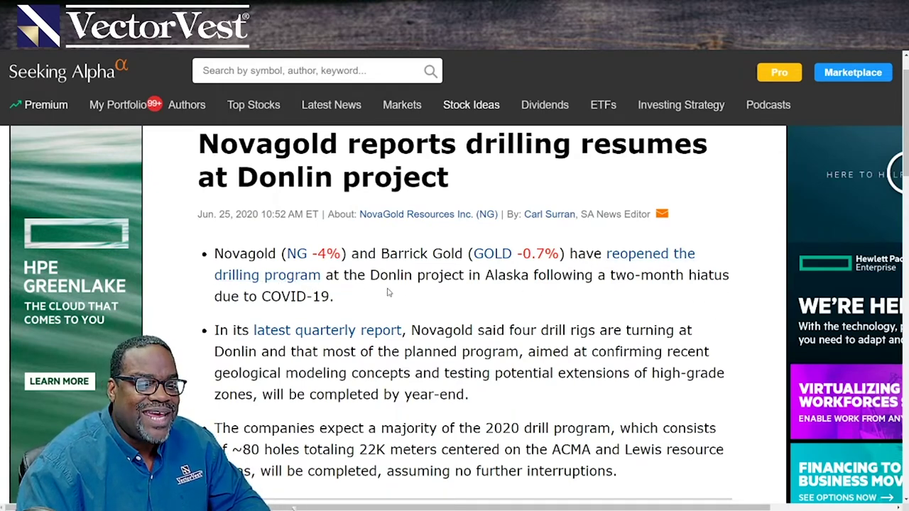
pyautogui.scroll(-2, 400, 298)
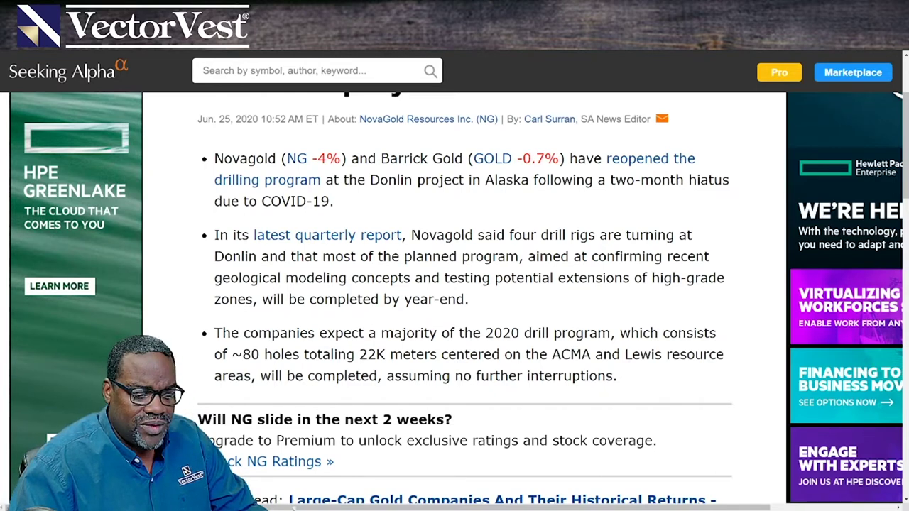
pyautogui.moveTo(340, 508)
pyautogui.click(288, 479)
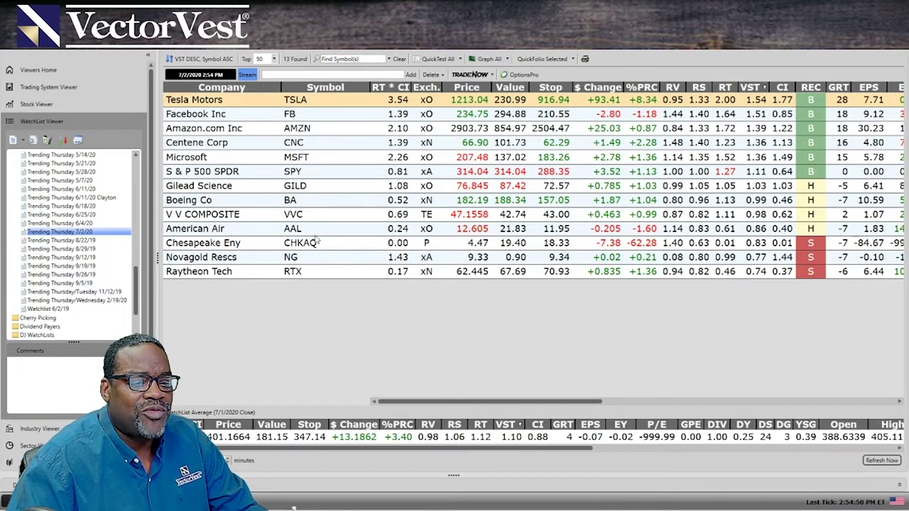
# Step: View the stock graph for Novagold Rescs (NG) over a three-month range and examine its recent price action
pyautogui.click(316, 260)
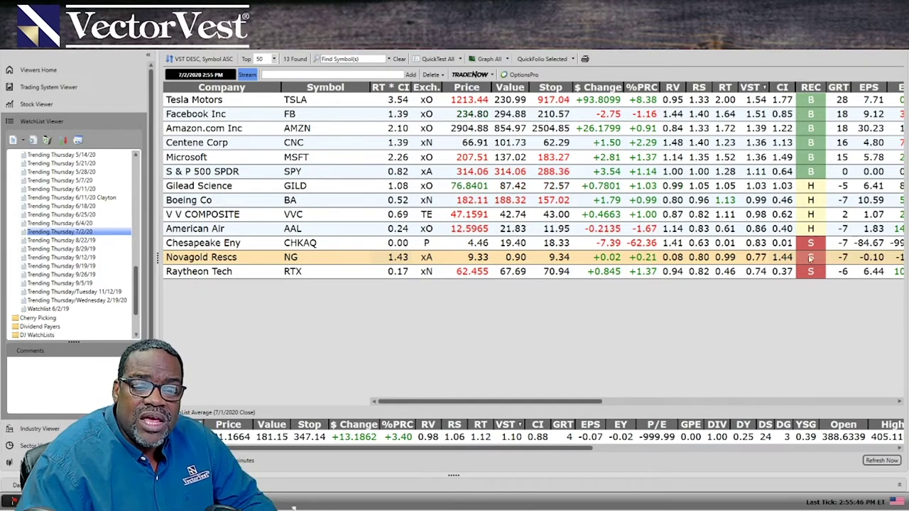
pyautogui.rightClick(575, 259)
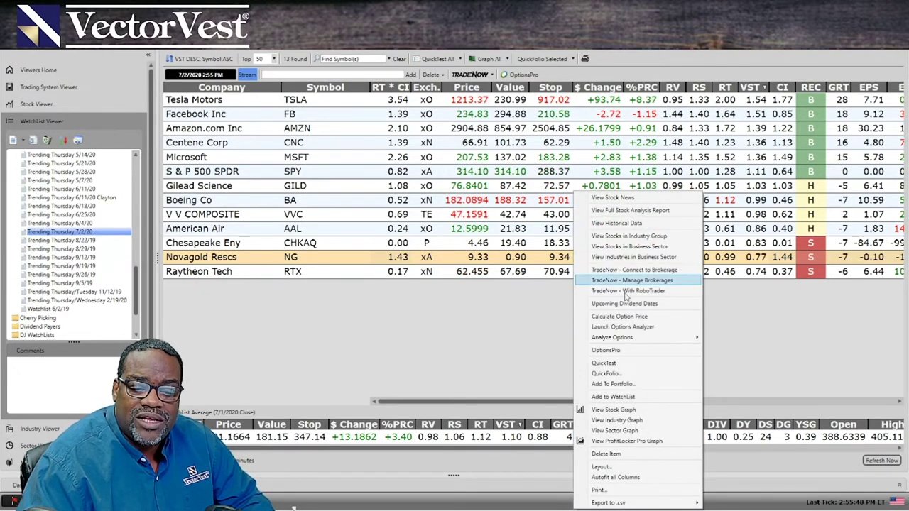
pyautogui.click(627, 410)
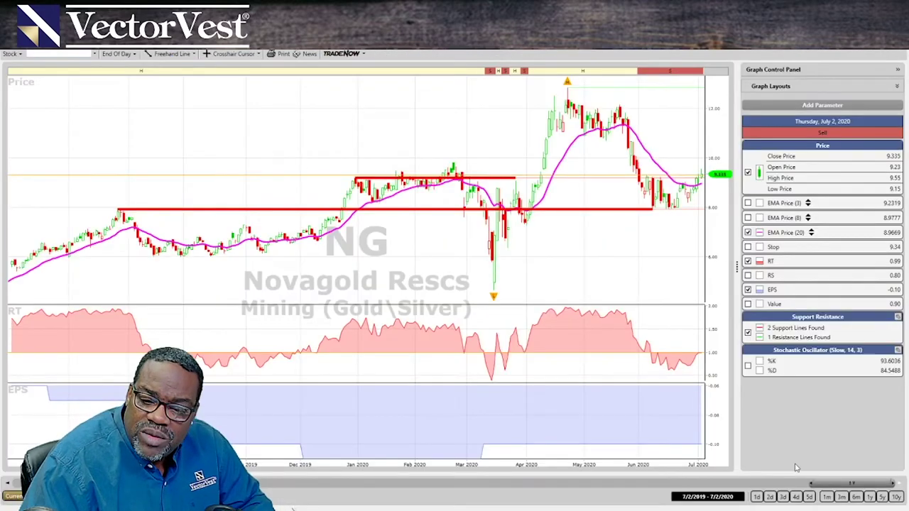
pyautogui.click(840, 496)
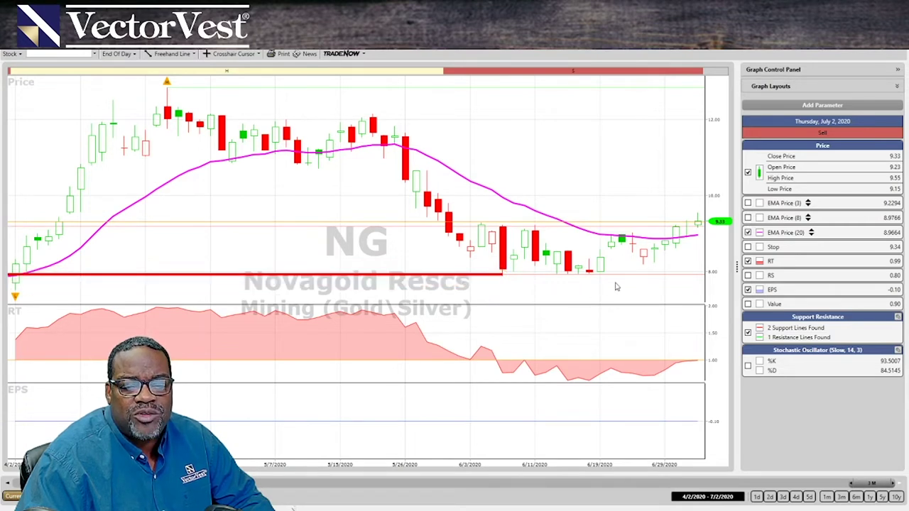
pyautogui.moveTo(679, 240)
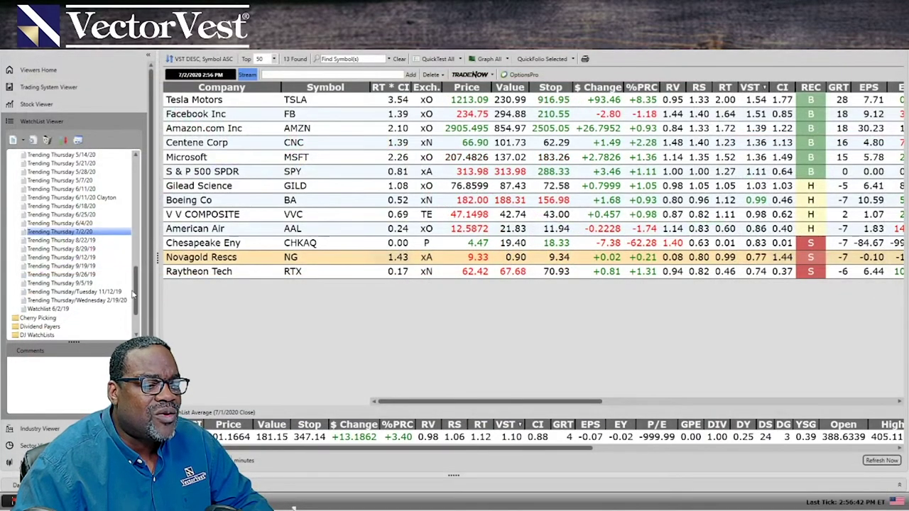
# Step: Open the 00 Gold Stocks watchlist and look over the ratings of its stocks
pyautogui.moveTo(135, 289); pyautogui.dragTo(136, 193)
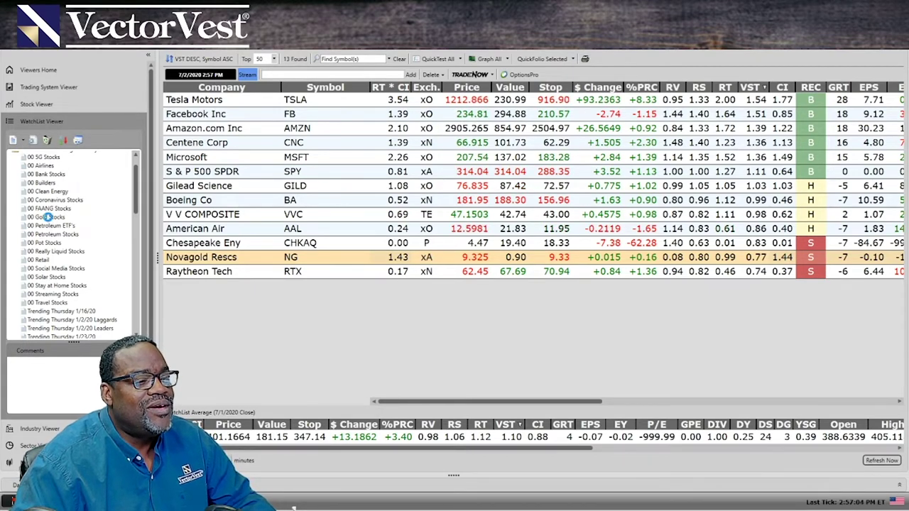
pyautogui.click(49, 217)
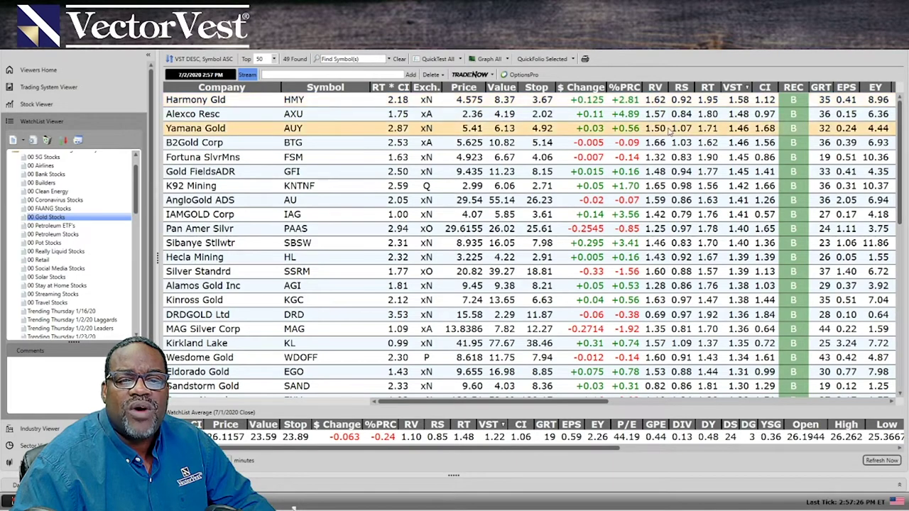
pyautogui.click(669, 129)
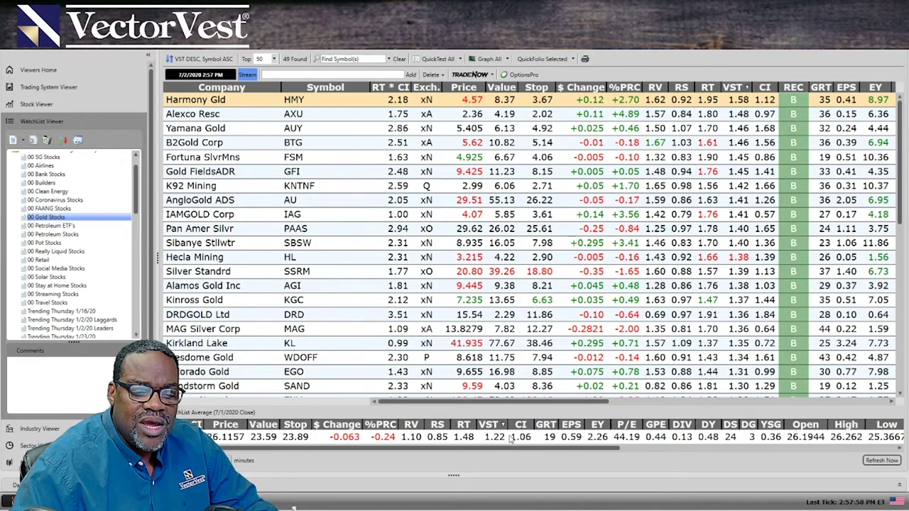
# Step: View the Gold Stocks watchlist average graph over a three-month range
pyautogui.rightClick(509, 438)
pyautogui.click(551, 453)
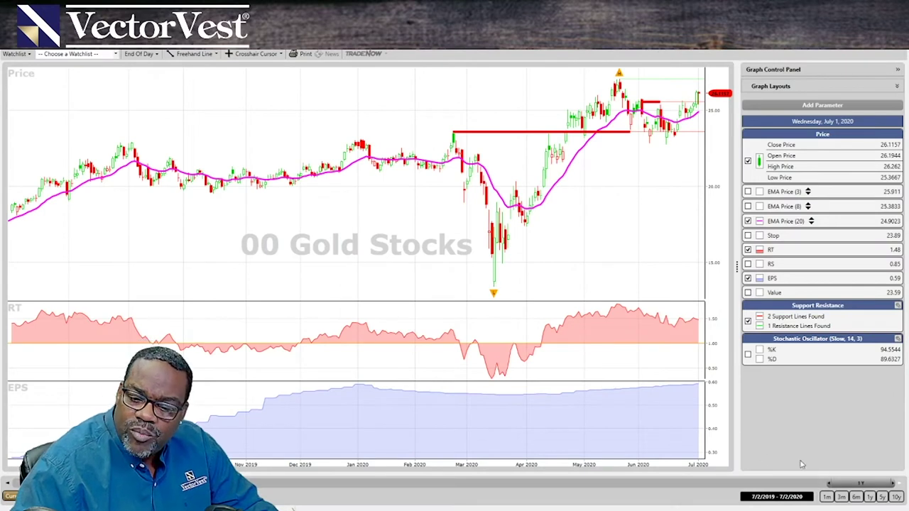
pyautogui.click(842, 497)
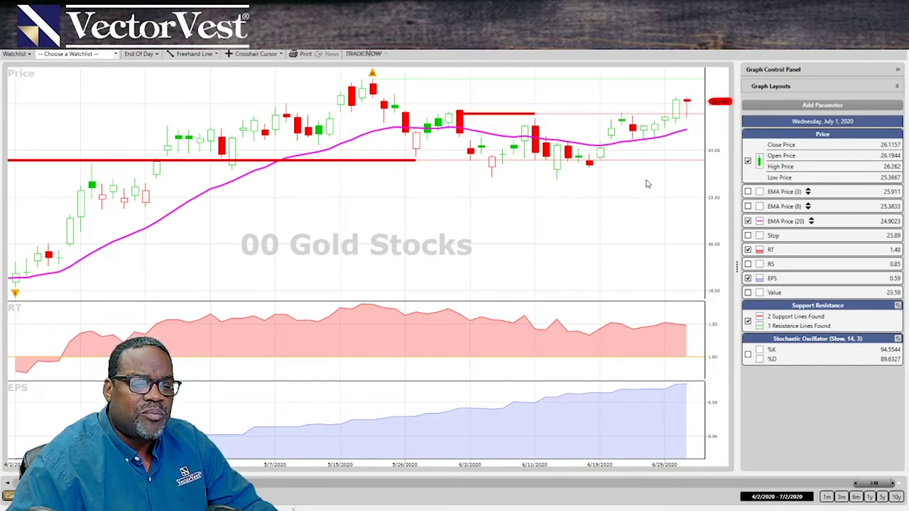
# Step: Place a date line at 6/22/2020 on the Gold Stocks graph and examine the price action around it
pyautogui.click(274, 55)
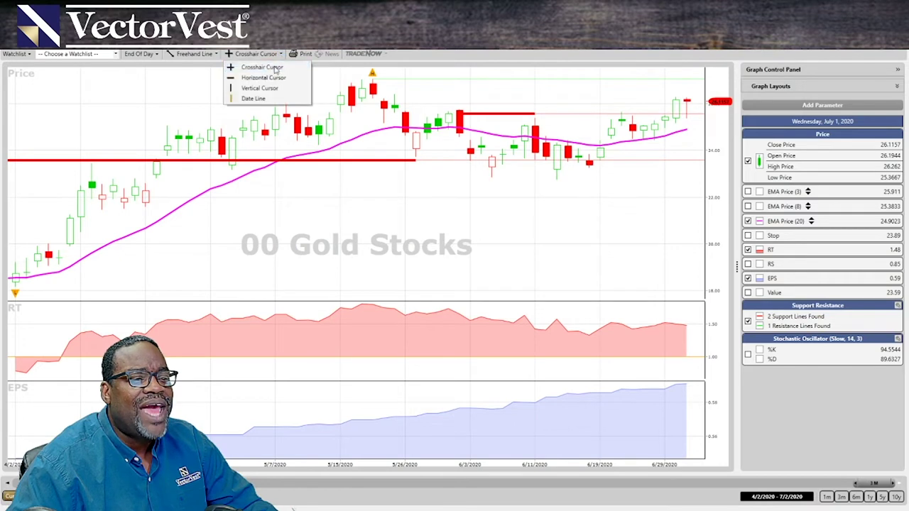
pyautogui.click(252, 97)
pyautogui.click(610, 179)
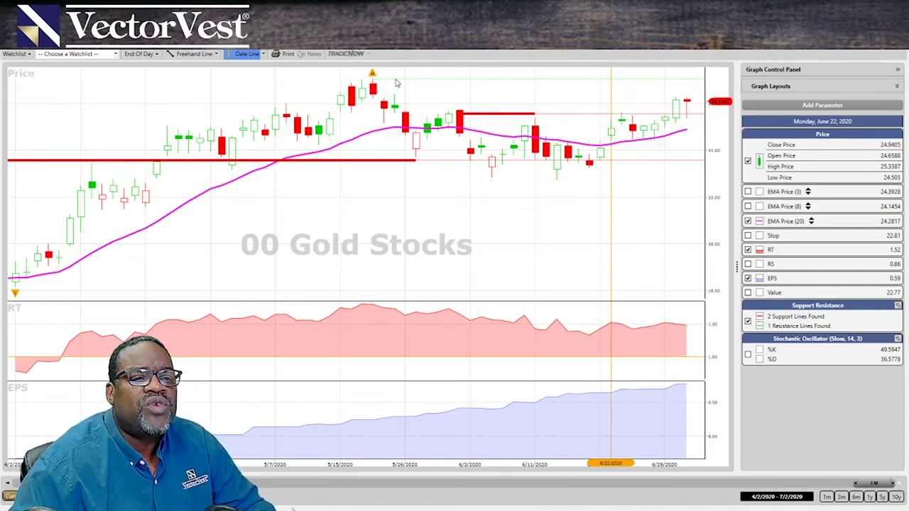
pyautogui.moveTo(372, 74)
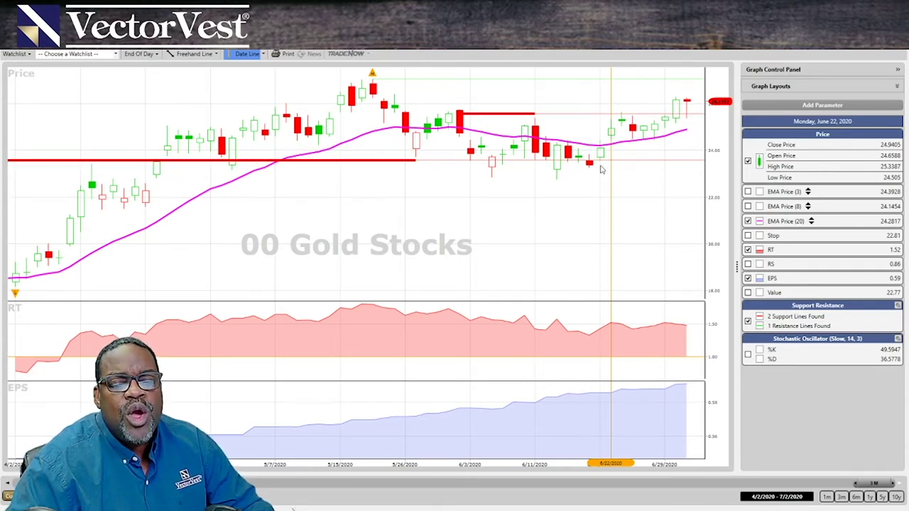
pyautogui.moveTo(615, 145)
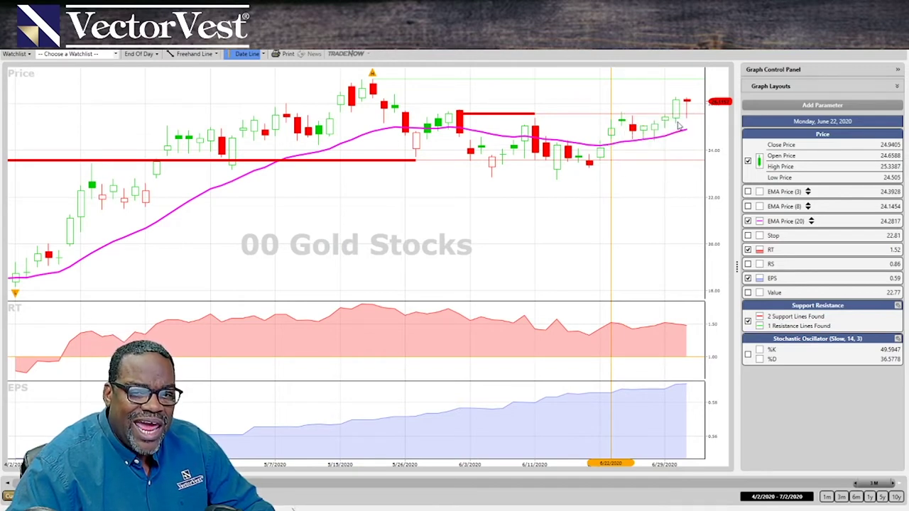
pyautogui.moveTo(678, 112)
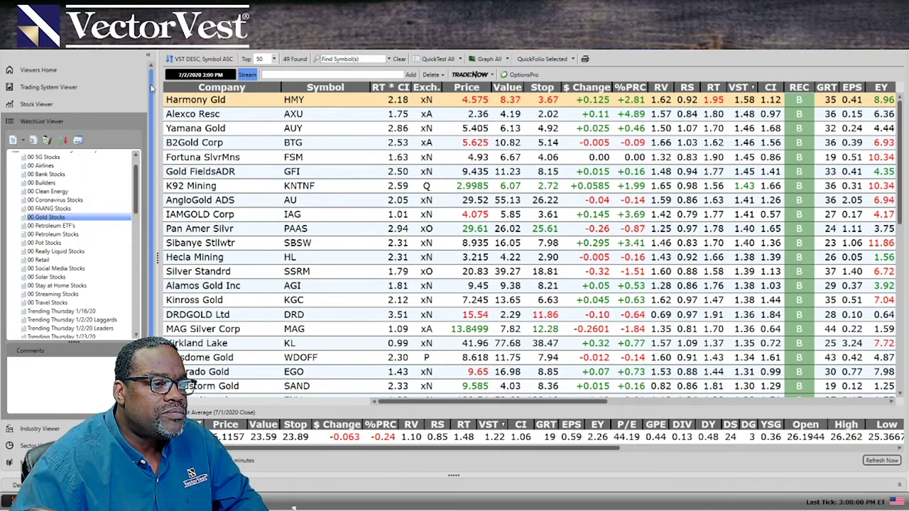
# Step: Open the Industry Viewer and find the Mining industries in the list
pyautogui.scroll(-2, 151, 170)
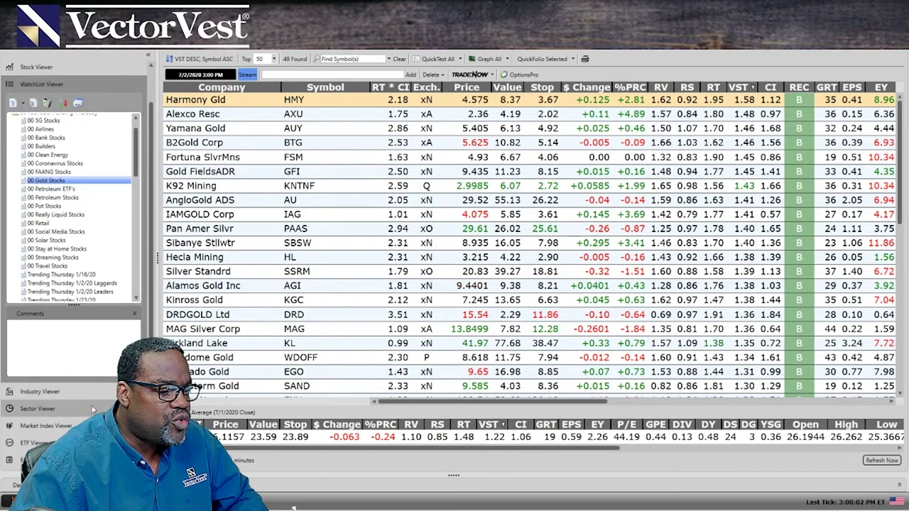
pyautogui.click(47, 395)
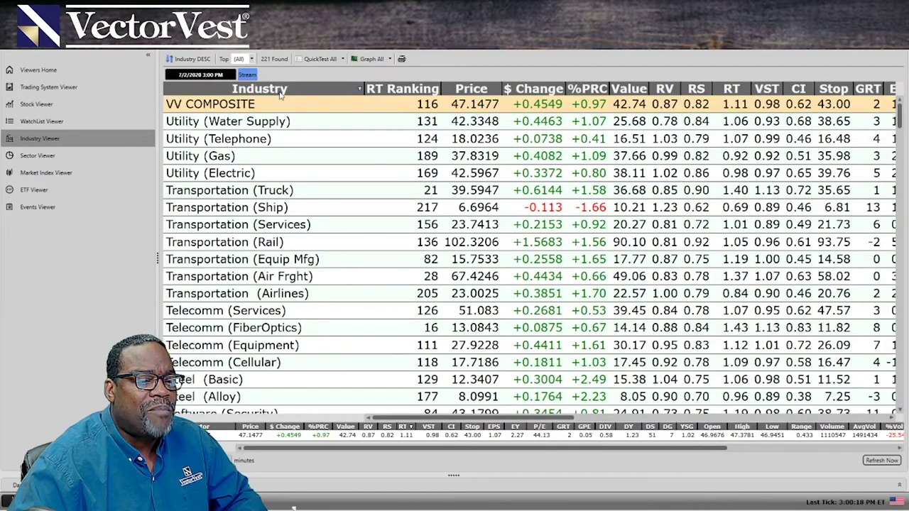
pyautogui.scroll(-15, 274, 214)
pyautogui.scroll(-11, 273, 215)
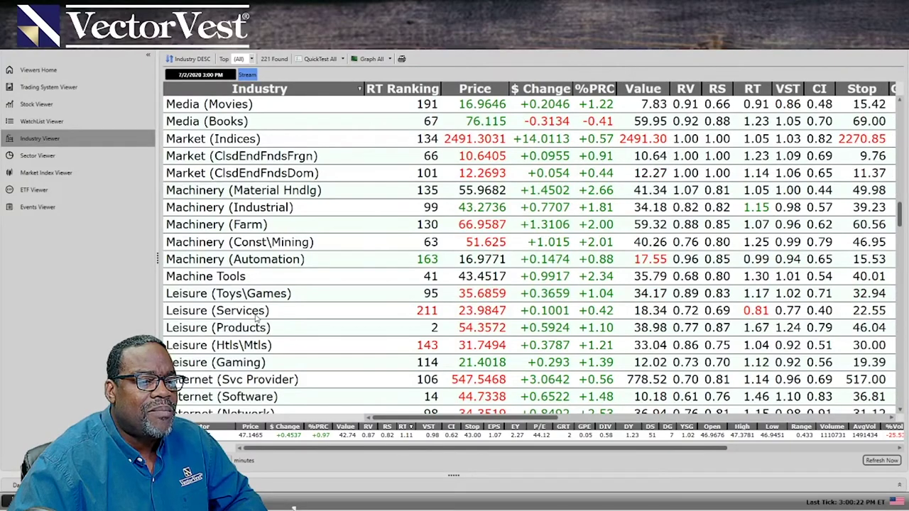
pyautogui.scroll(4, 255, 317)
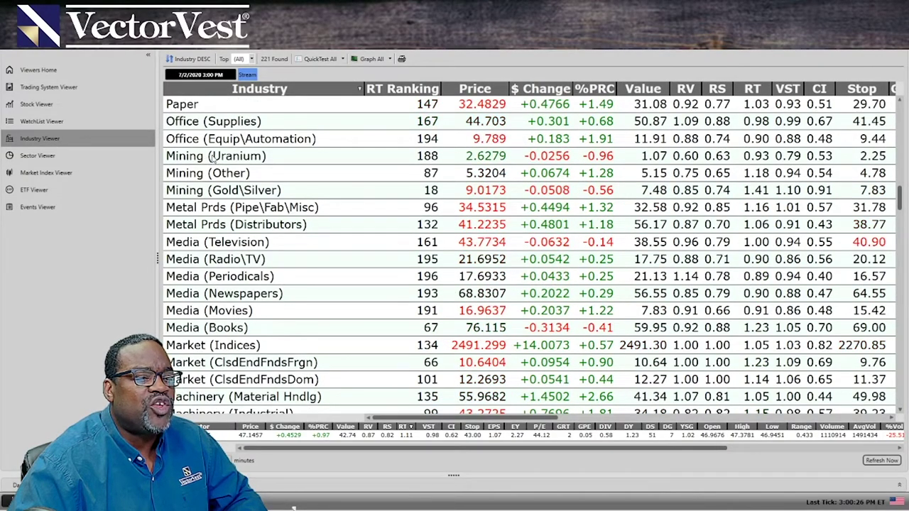
# Step: Look over the Mining industries and list the stocks in the Mining (Gold\Silver) industry group
pyautogui.click(251, 158)
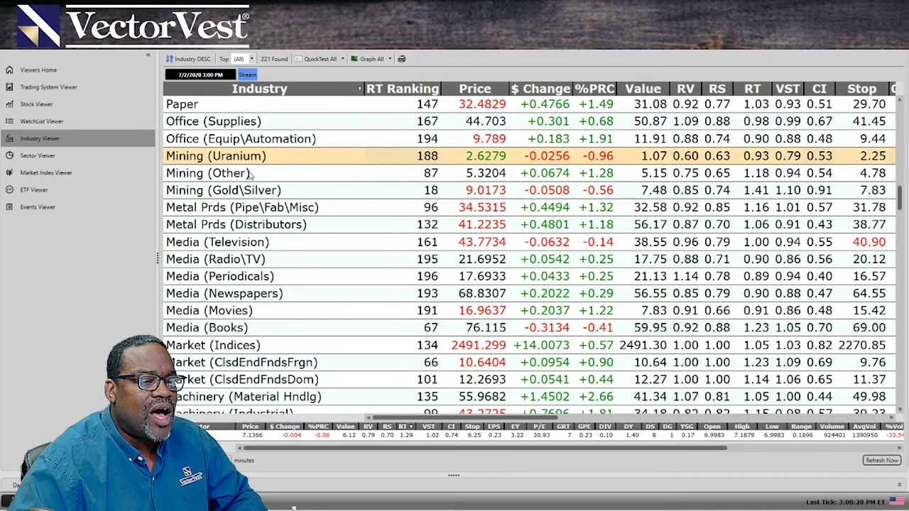
pyautogui.click(250, 174)
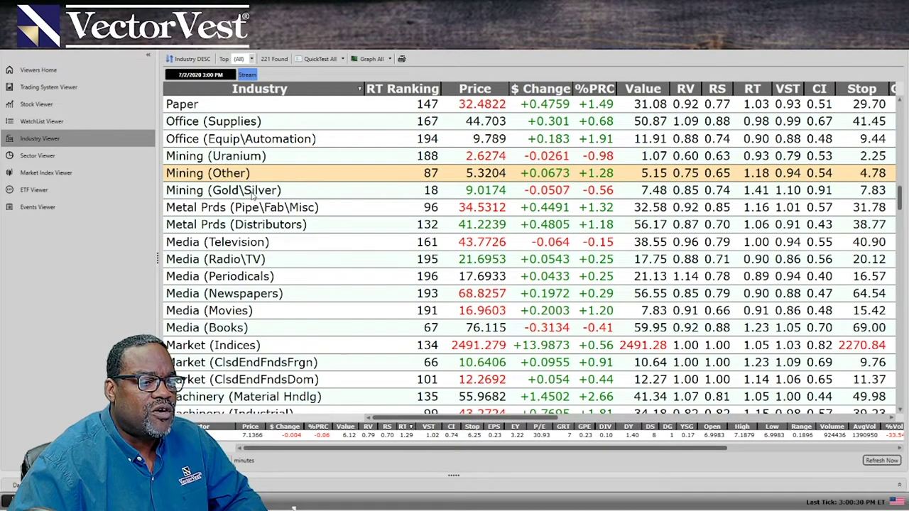
pyautogui.click(252, 192)
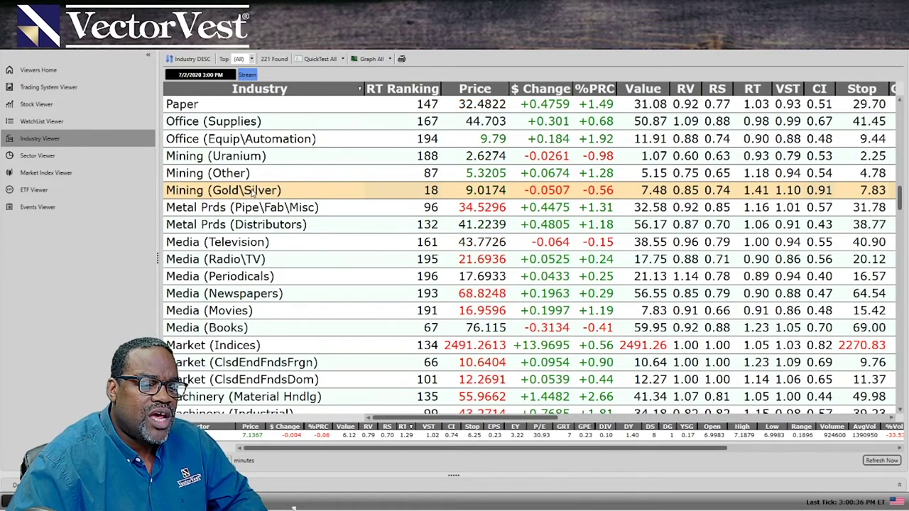
pyautogui.rightClick(251, 191)
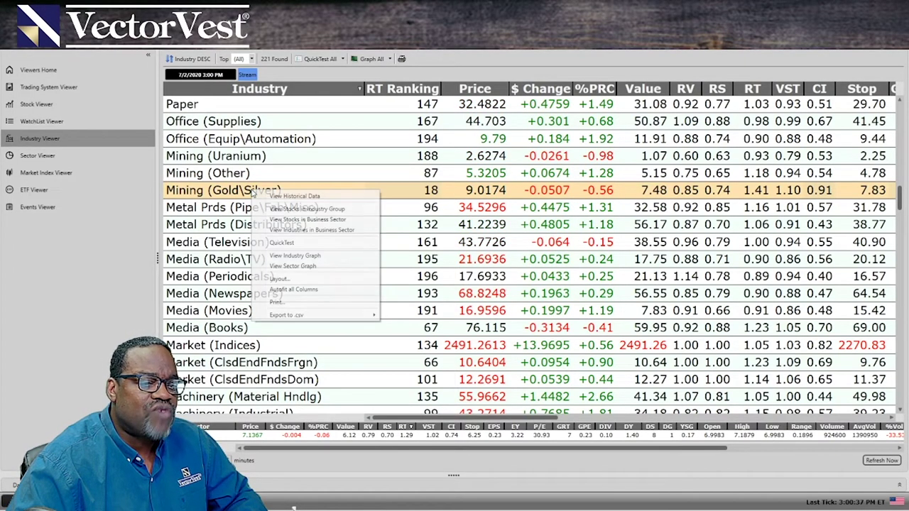
pyautogui.click(316, 211)
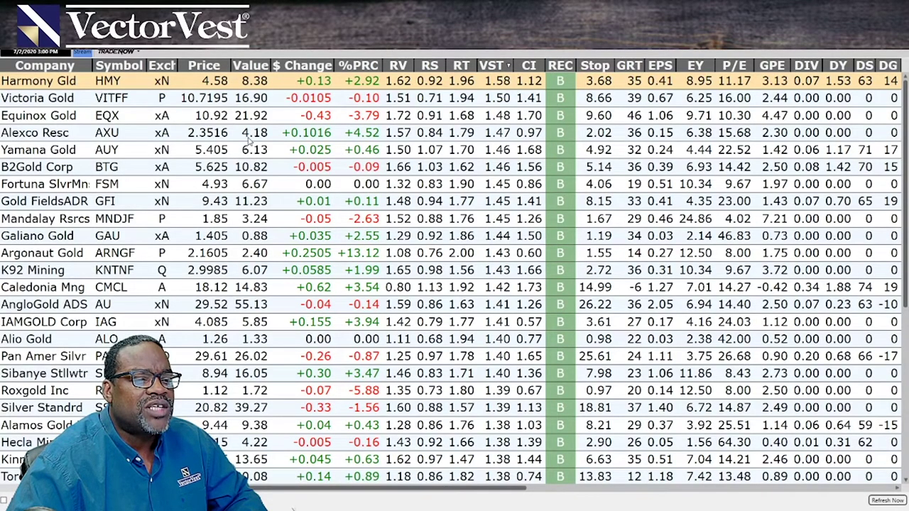
# Step: Sort the Mining (Gold\Silver) stocks by price in ascending order and look through the lowest-priced ones
pyautogui.click(218, 67)
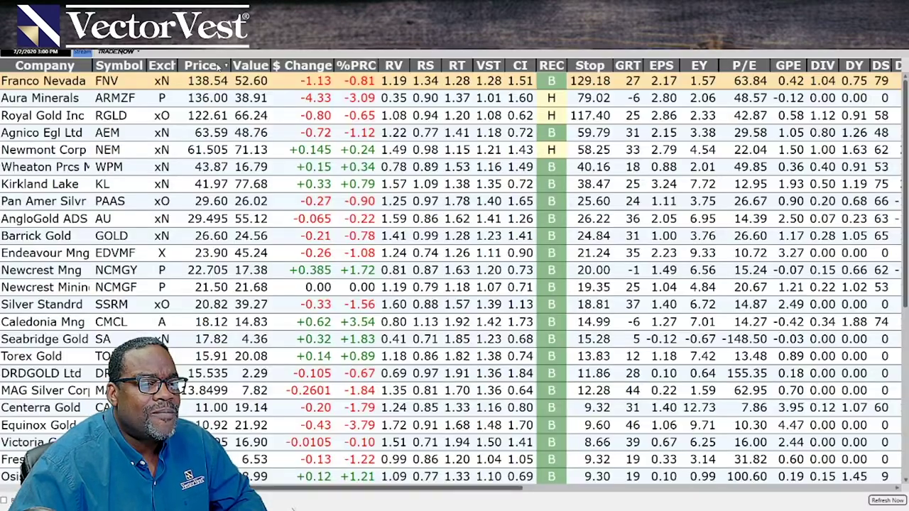
pyautogui.click(218, 66)
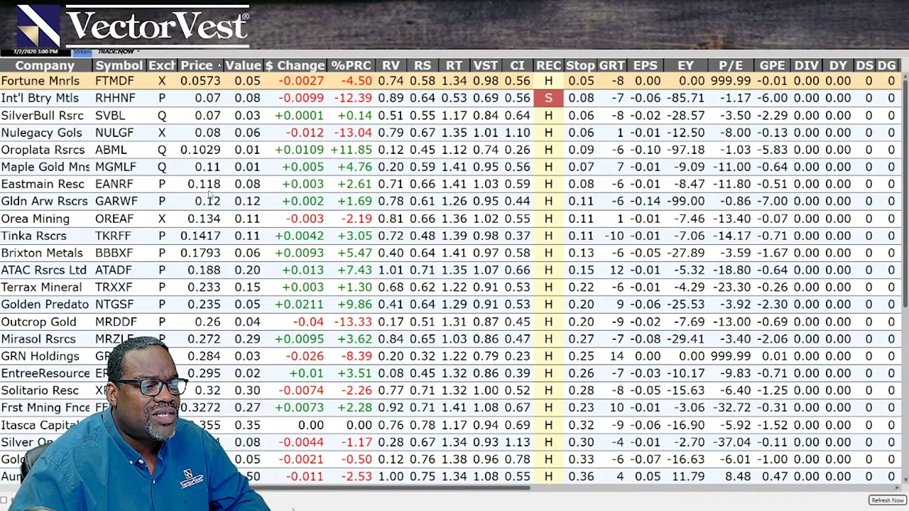
pyautogui.scroll(-6, 207, 327)
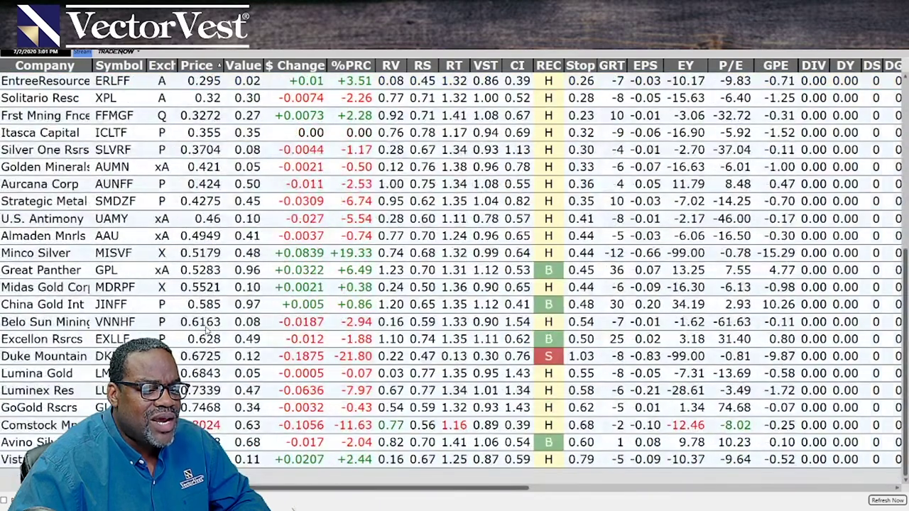
# Step: Leave the Industry Viewer and open the Trending Thursday 7/2/20 watchlist from the recent watchlists
pyautogui.scroll(6, 207, 327)
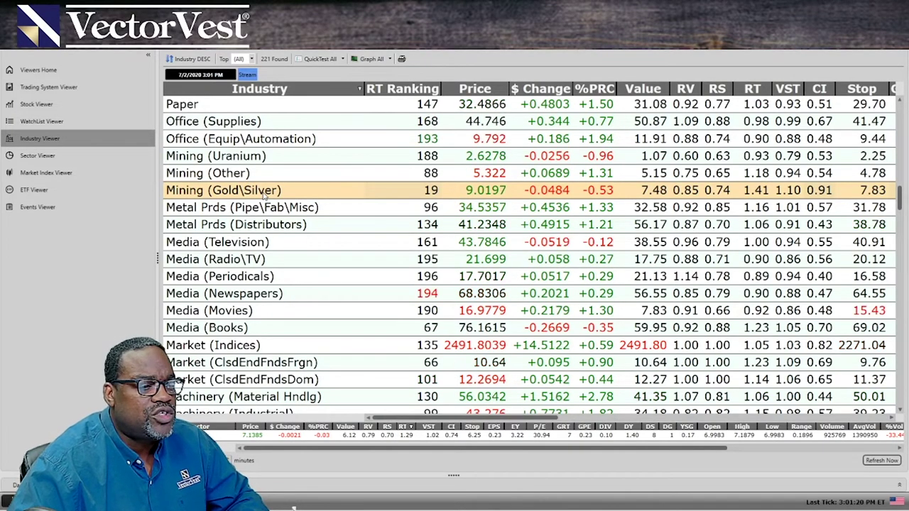
pyautogui.click(47, 119)
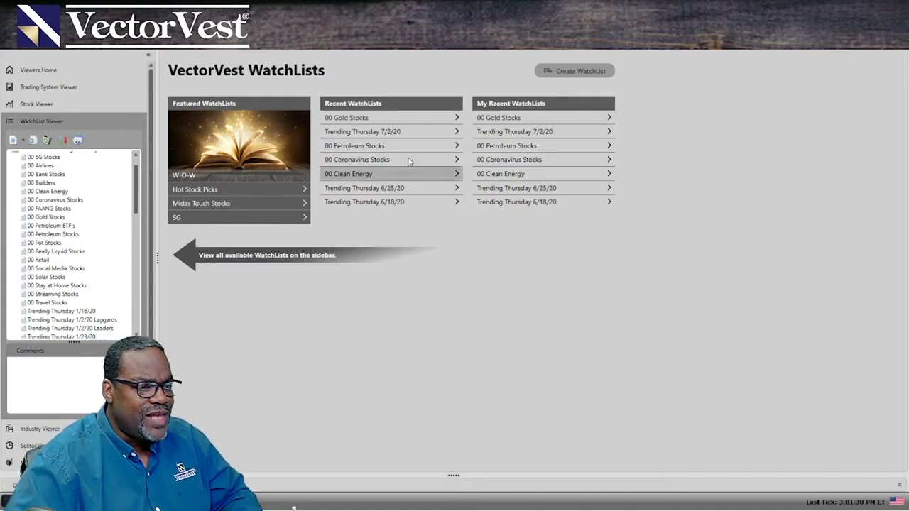
pyautogui.click(401, 132)
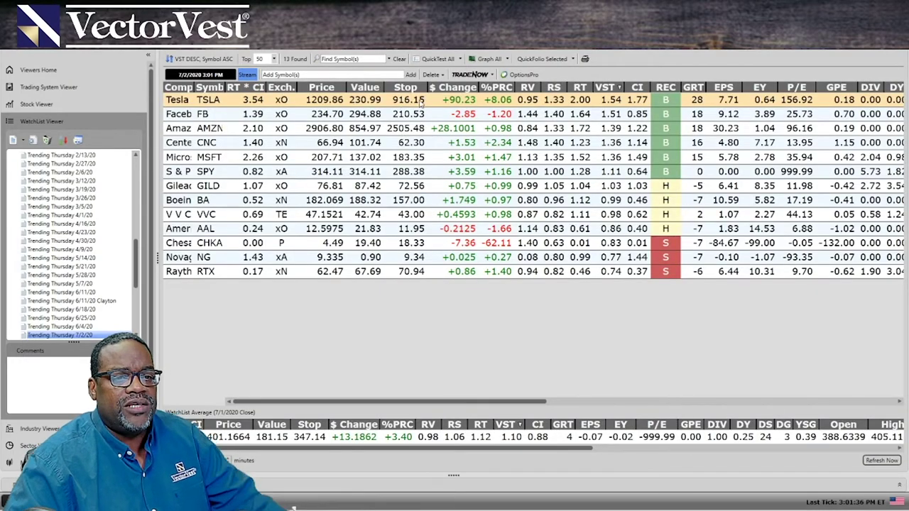
# Step: Open the stock graph for all stocks in the Trending Thursday 7/2/20 watchlist, starting with Tesla, and maximize the graph window
pyautogui.rightClick(420, 173)
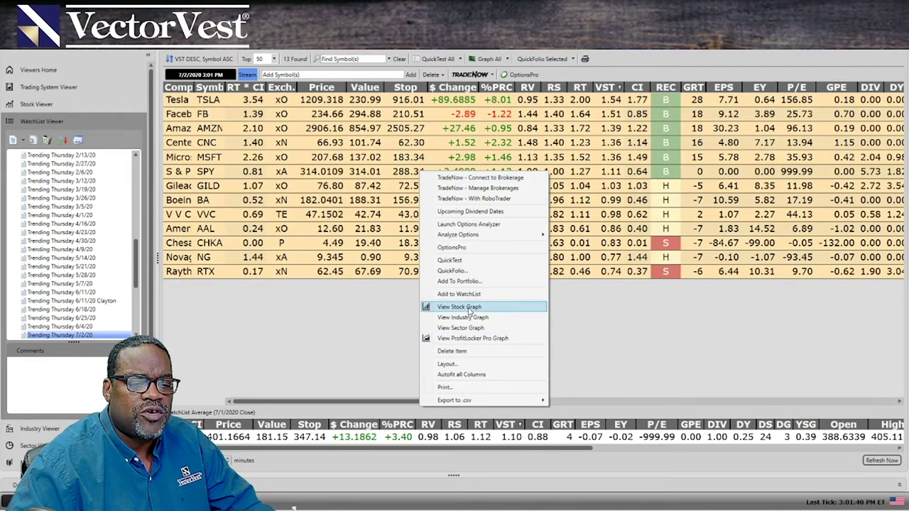
pyautogui.click(469, 311)
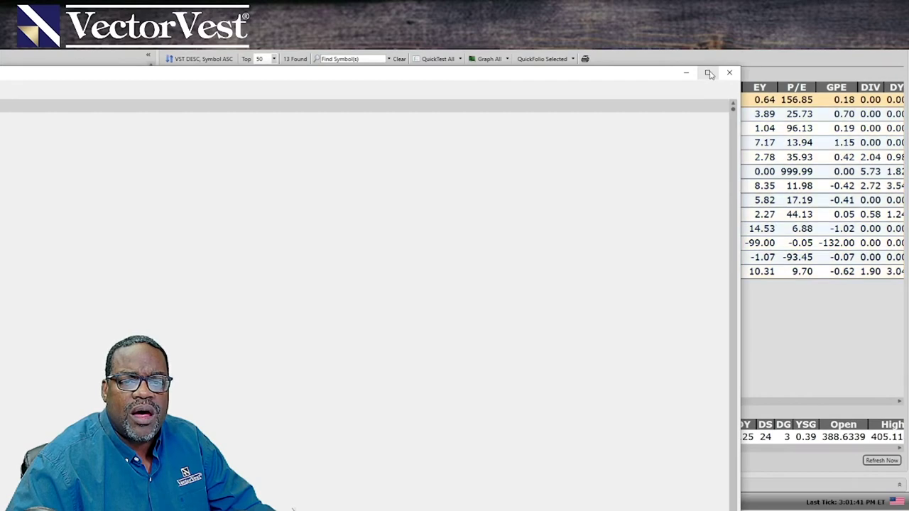
pyautogui.click(709, 74)
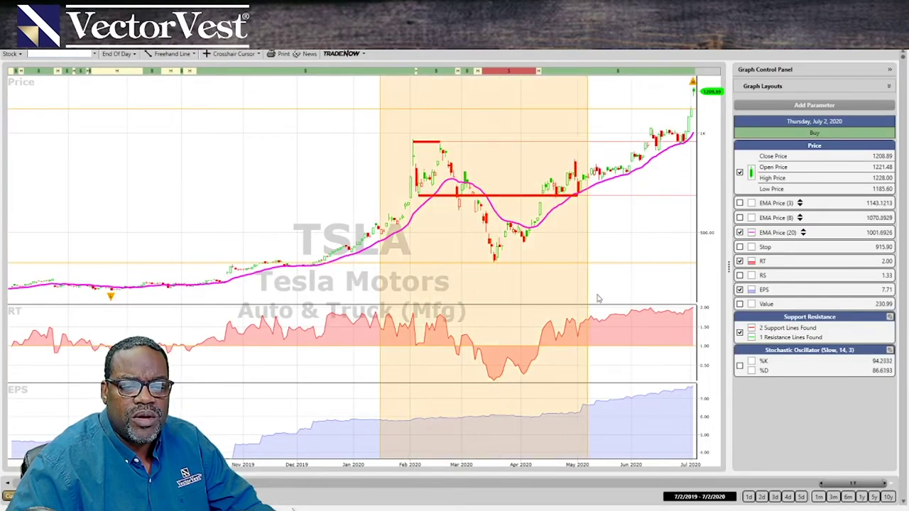